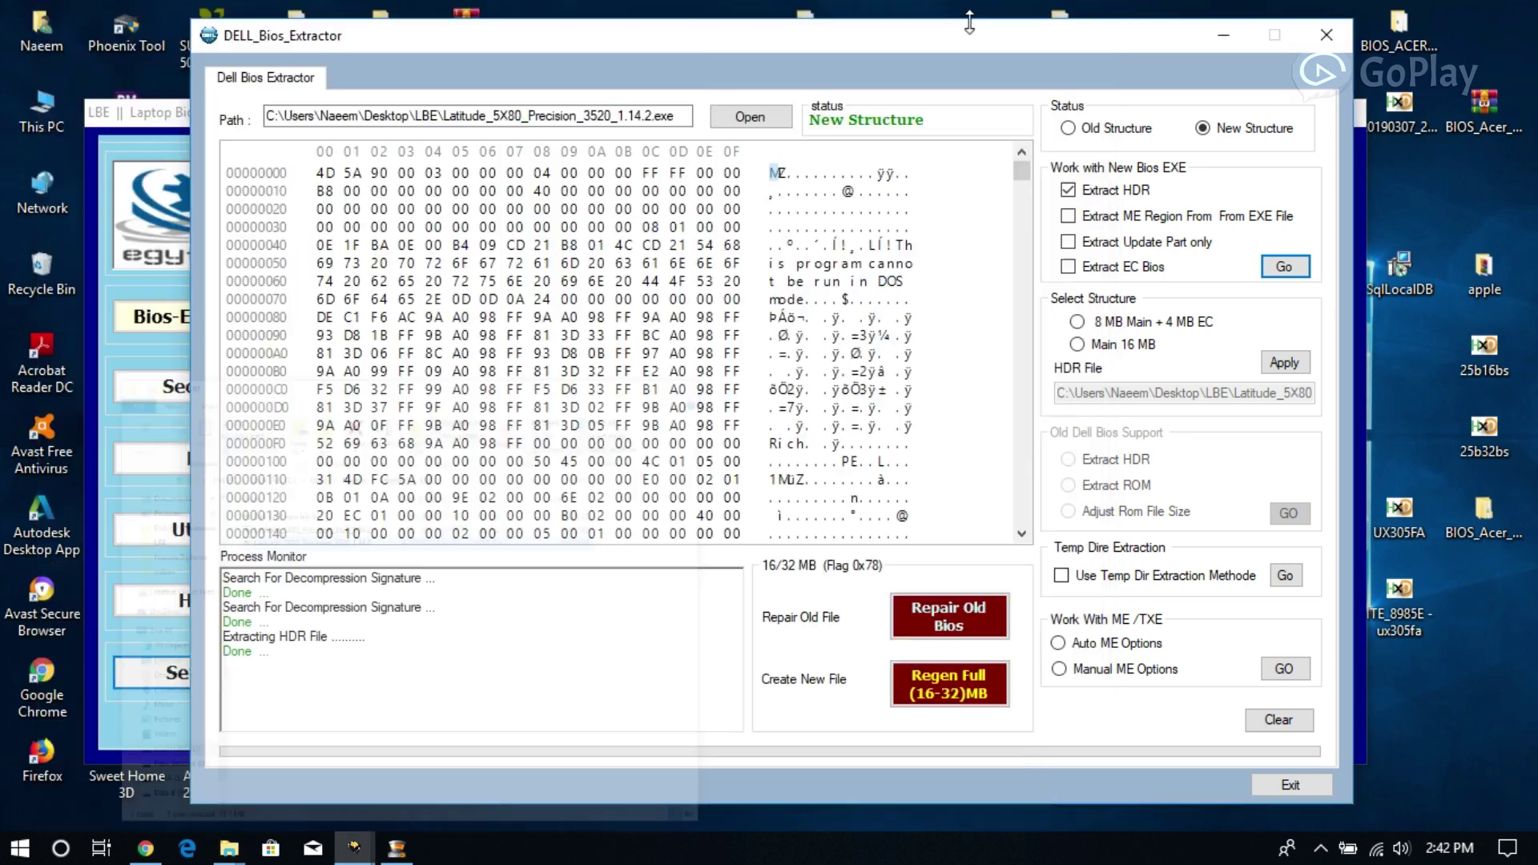
Try to regenerate the full 16-32 MB BIOS from the Latitude_5X80_Precision_3520_1.14.2 HDR file, saving with the suggested Repaired_by_egyfixlab name
{"action": "left_click", "coordinate": [968, 17]}
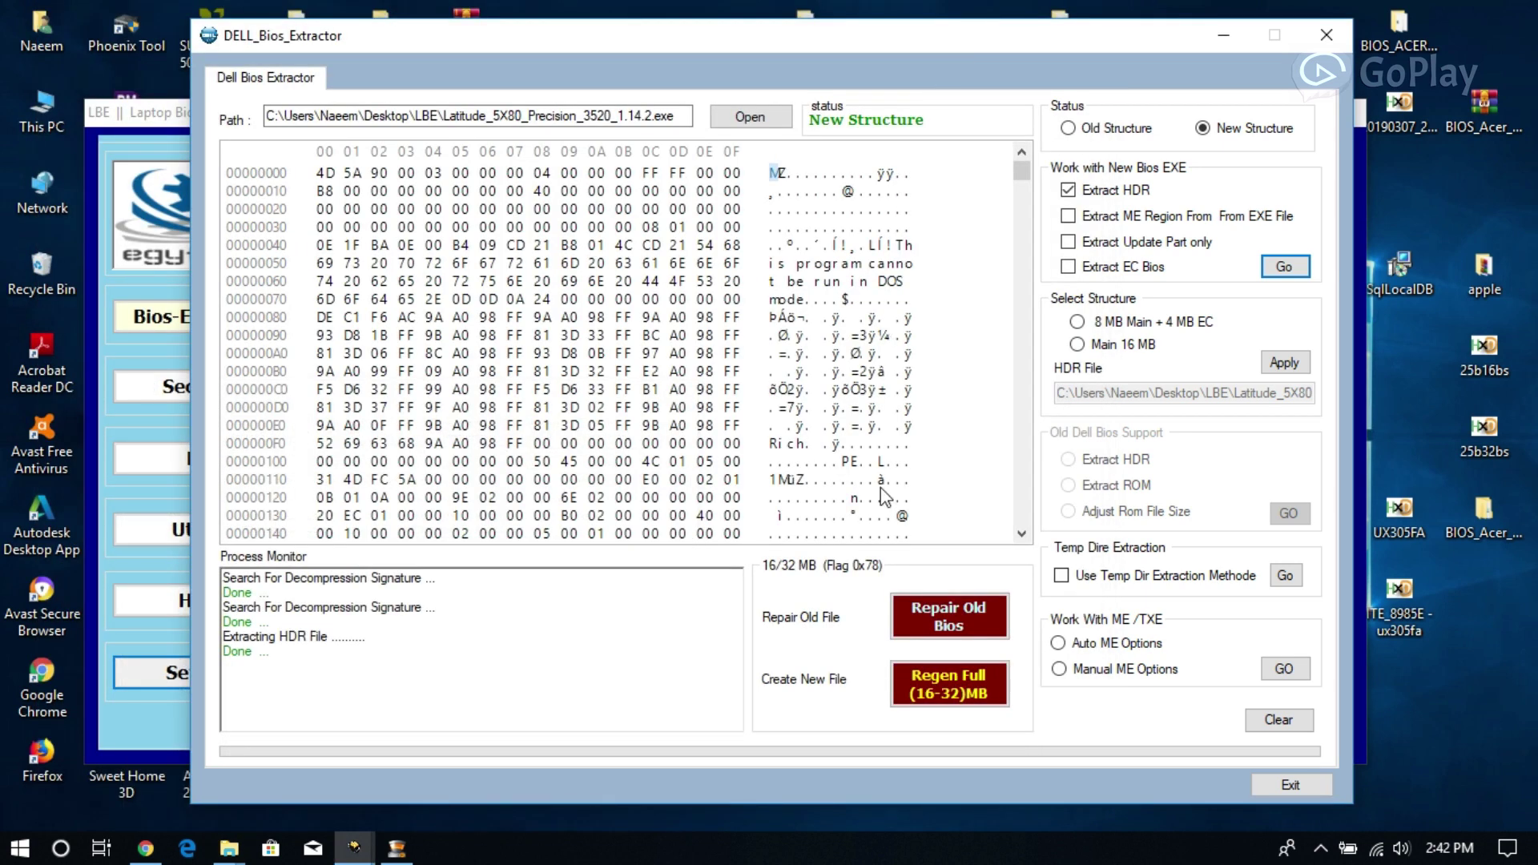
{"action": "left_click", "coordinate": [933, 700]}
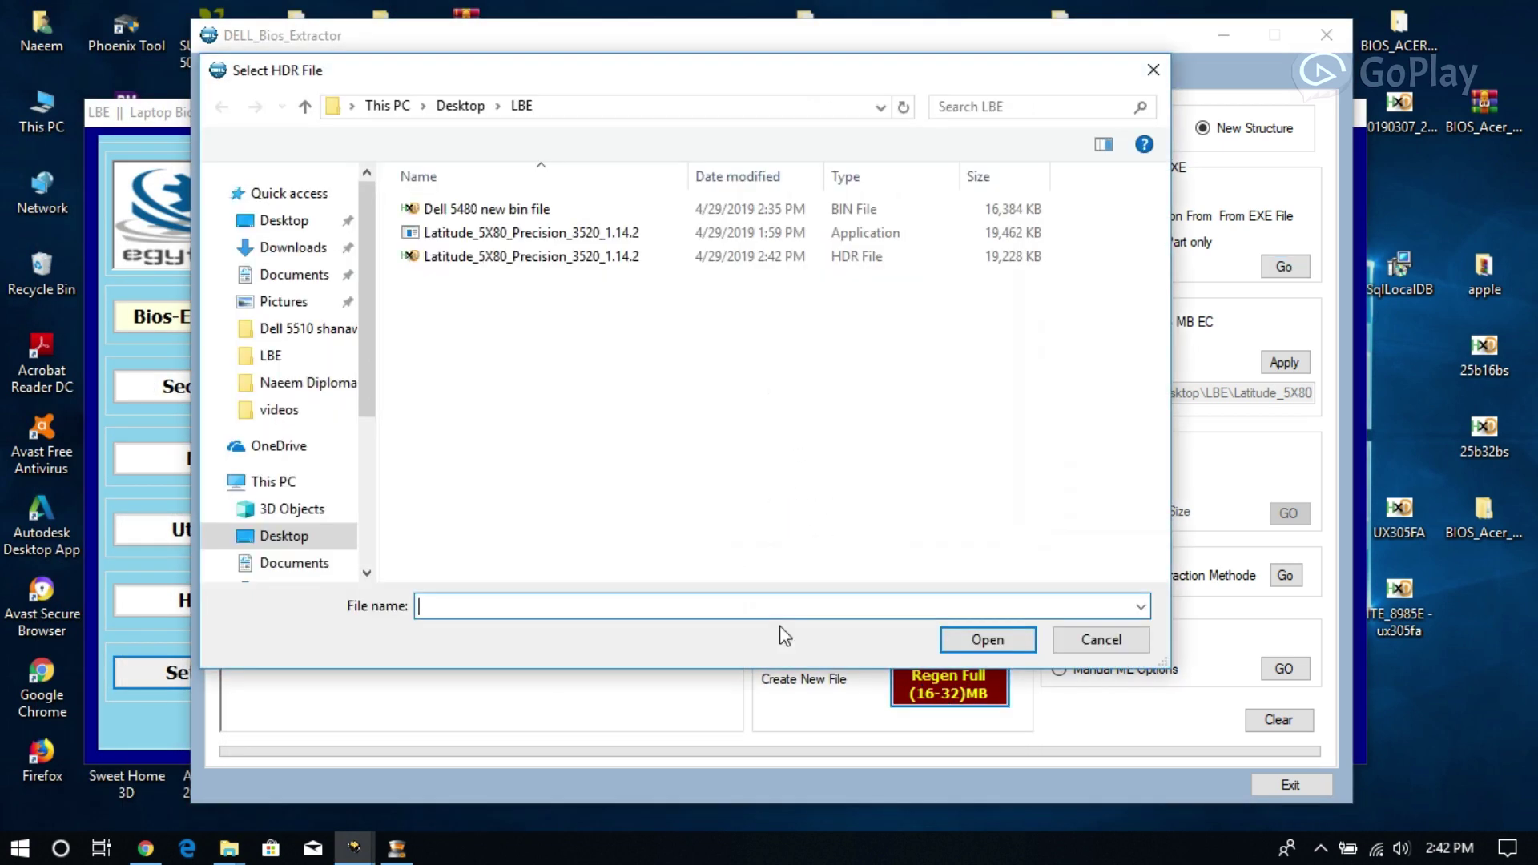
{"action": "double_click", "coordinate": [511, 262]}
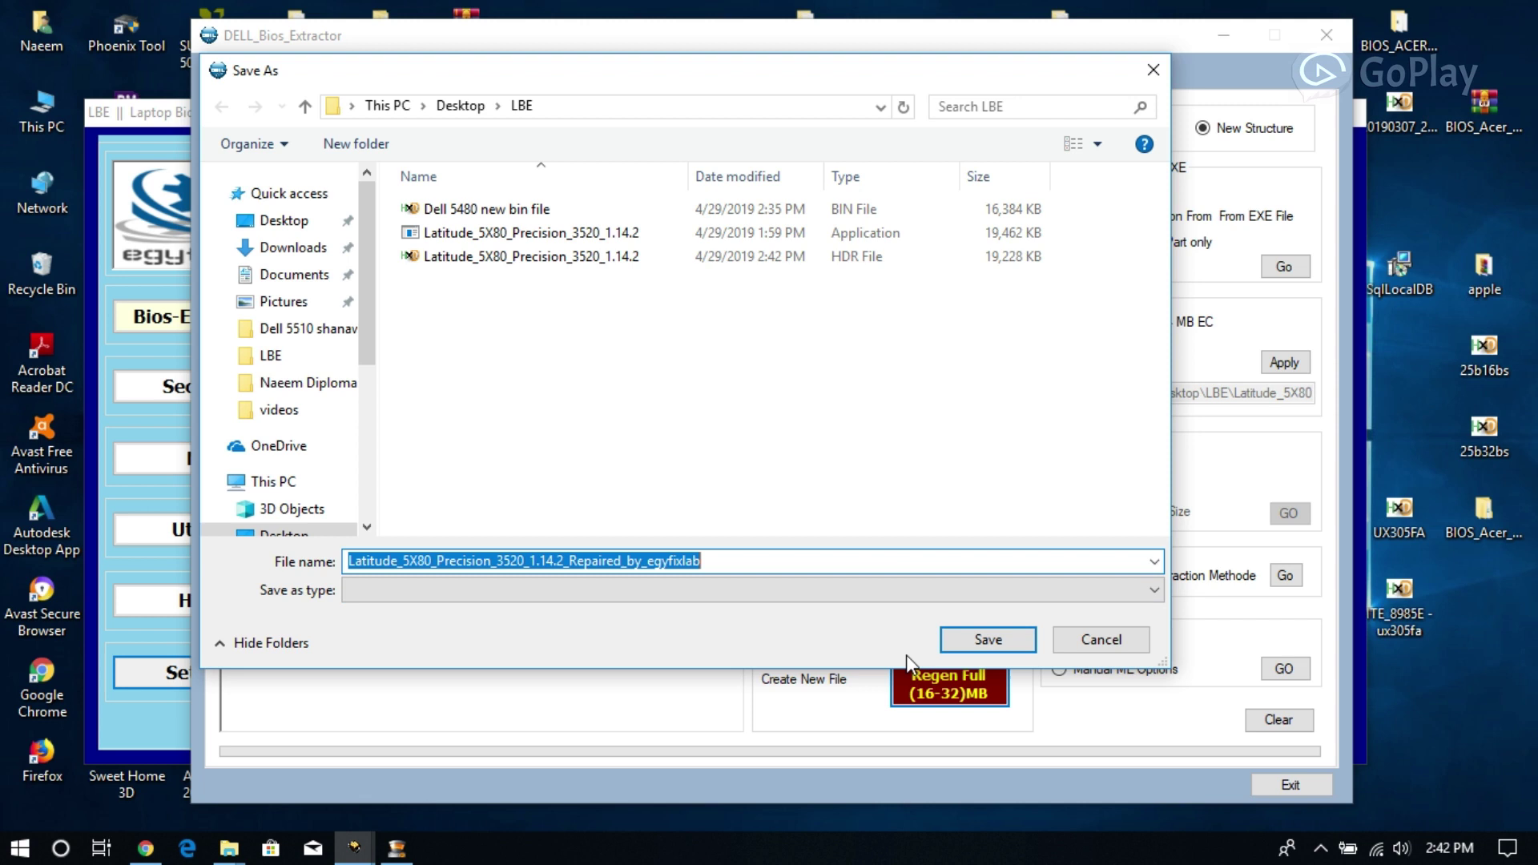
{"action": "left_click", "coordinate": [960, 643]}
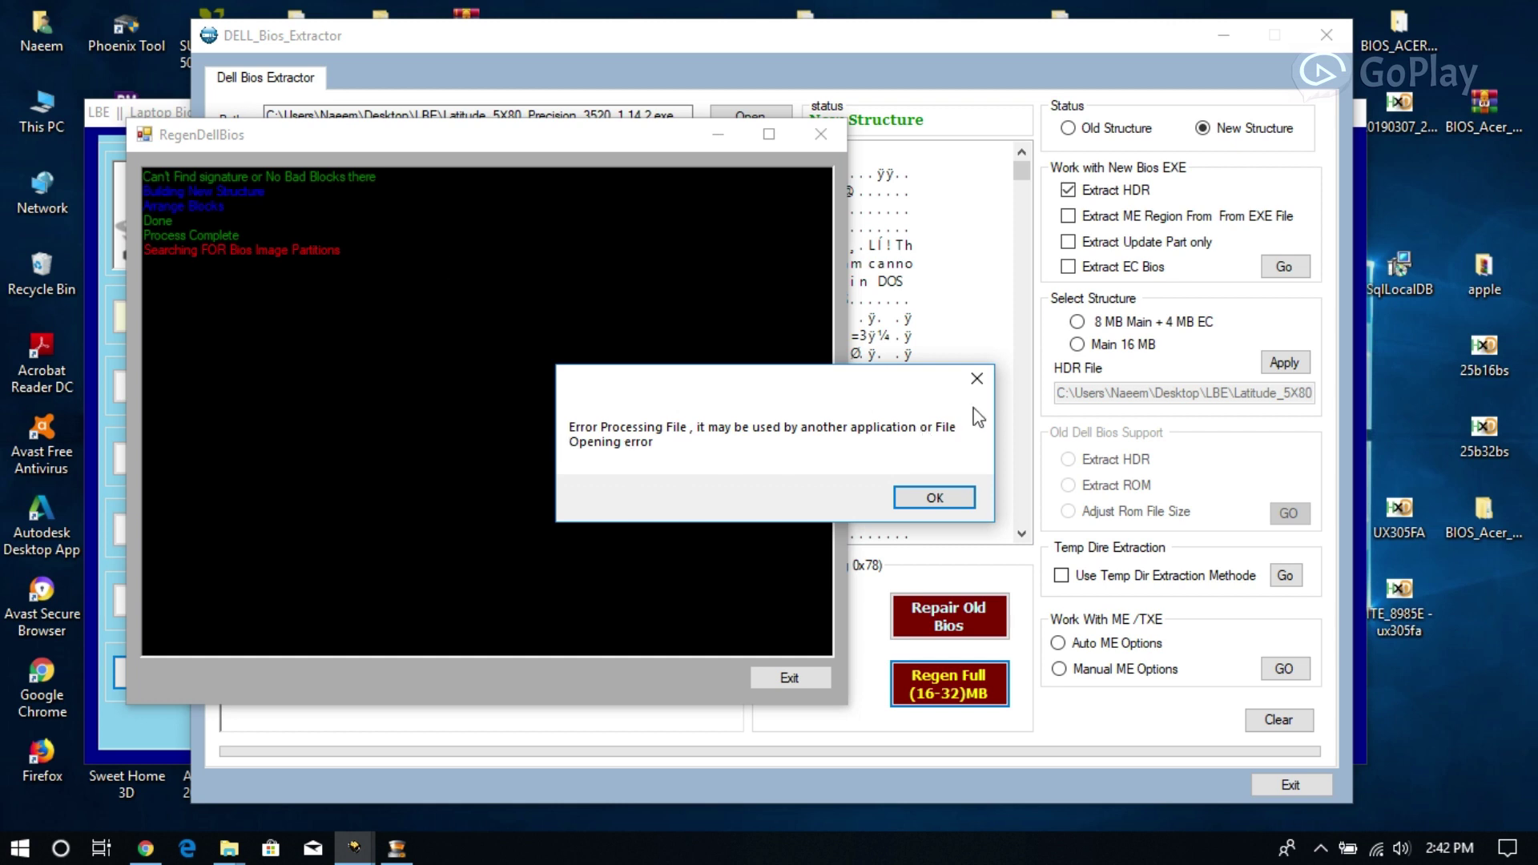
{"action": "left_click", "coordinate": [972, 388]}
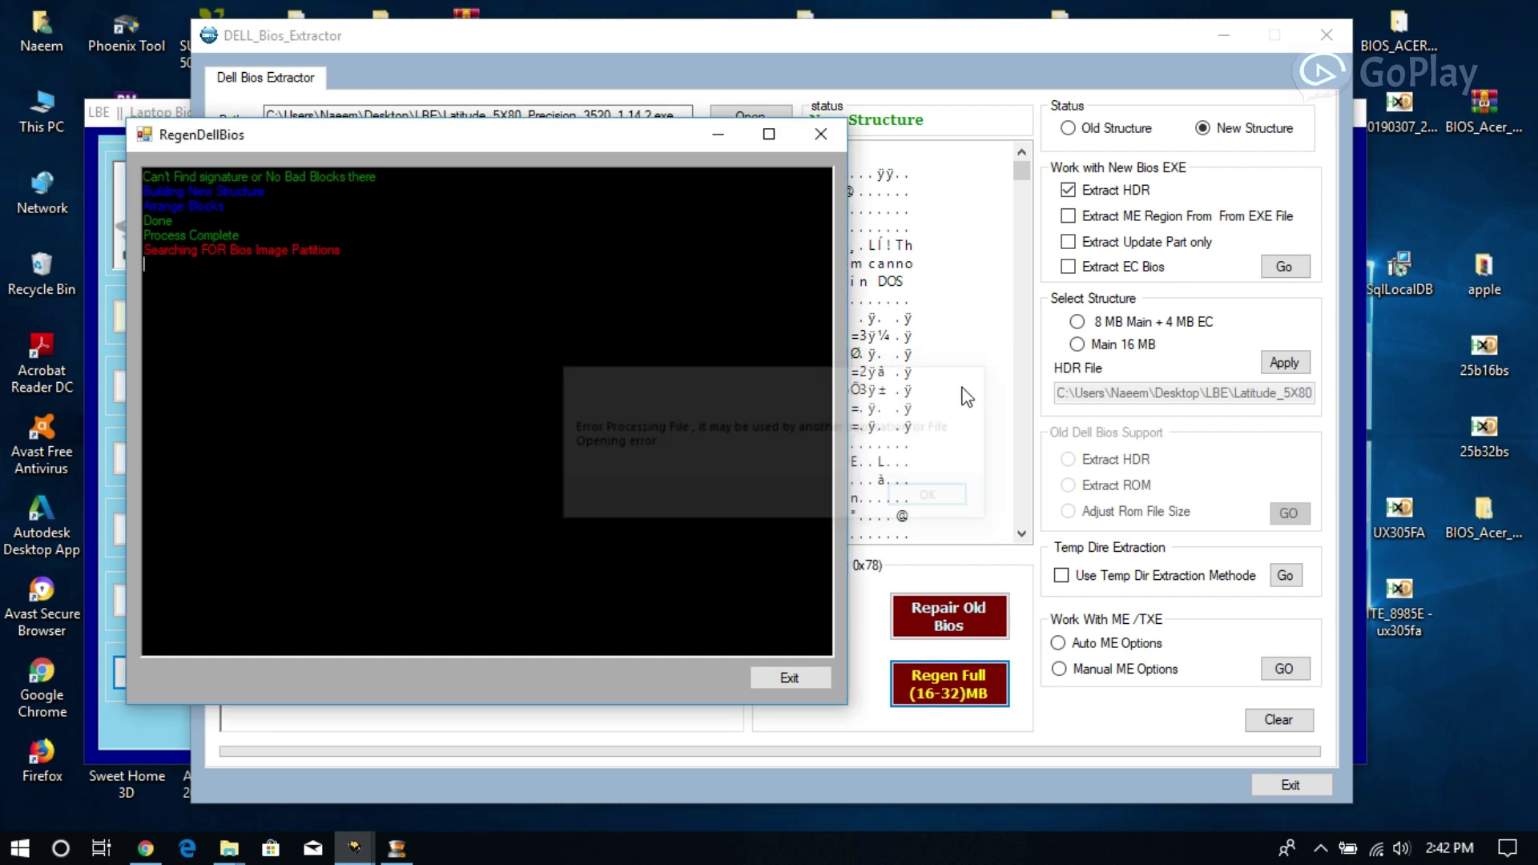
{"action": "left_click", "coordinate": [790, 677]}
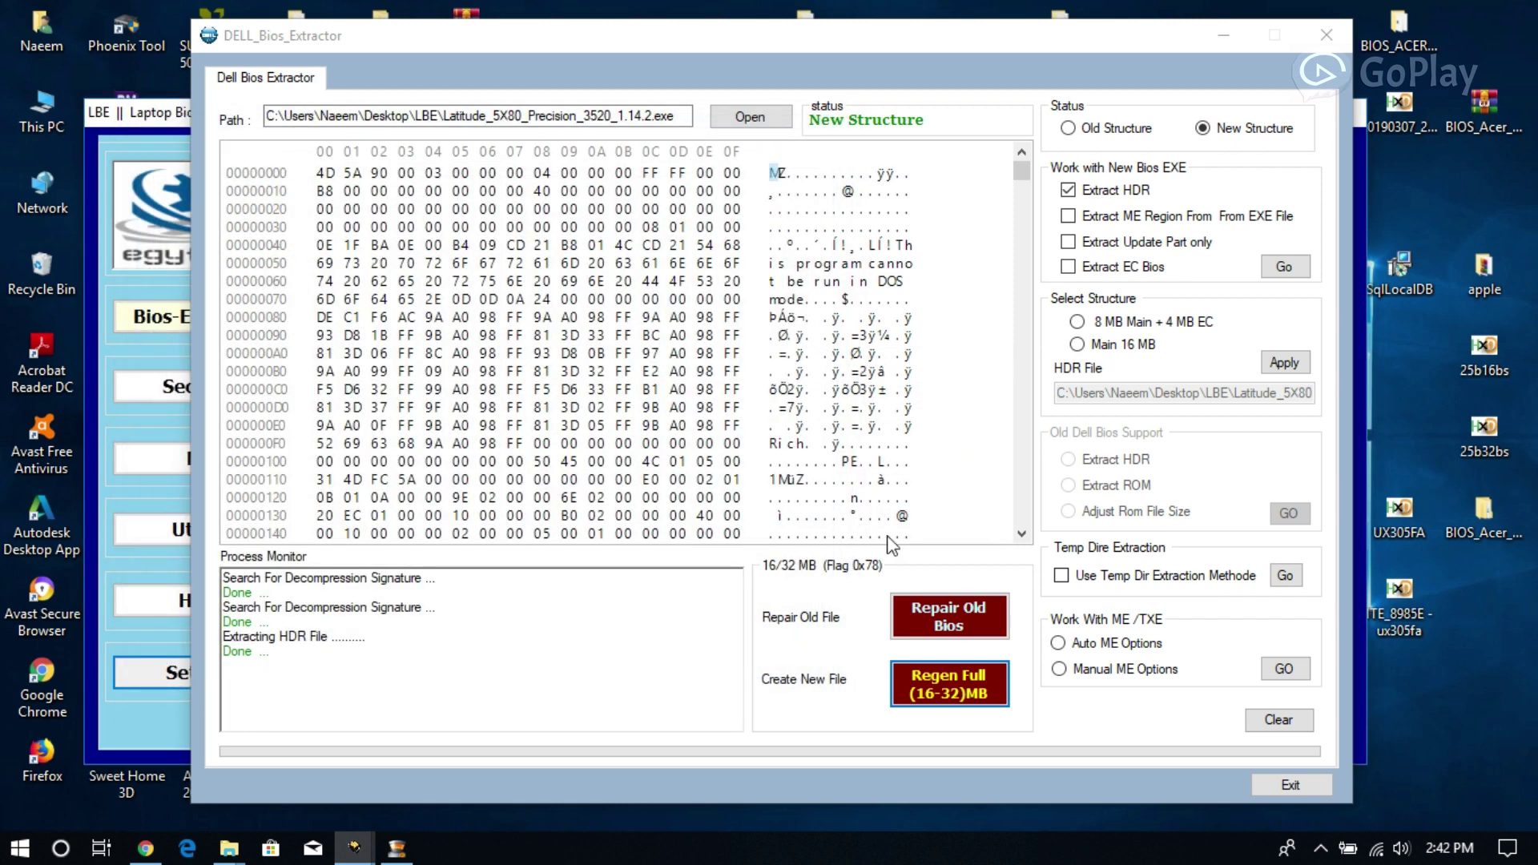
Load imgg.bin from the LBE folder into the extractor and extract its HDR file
{"action": "left_click", "coordinate": [763, 122]}
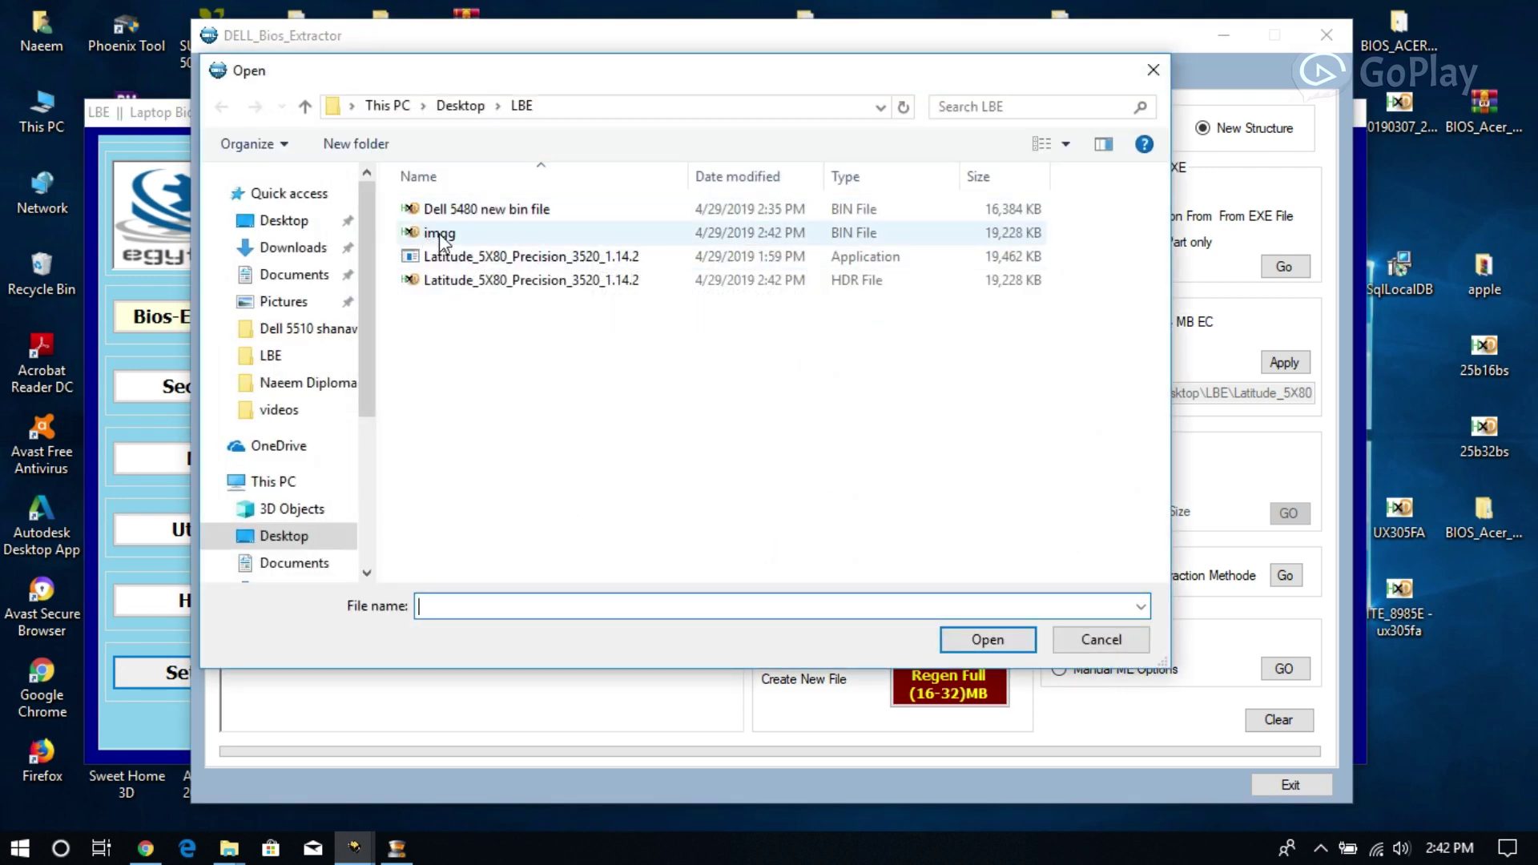
{"action": "left_click", "coordinate": [440, 234]}
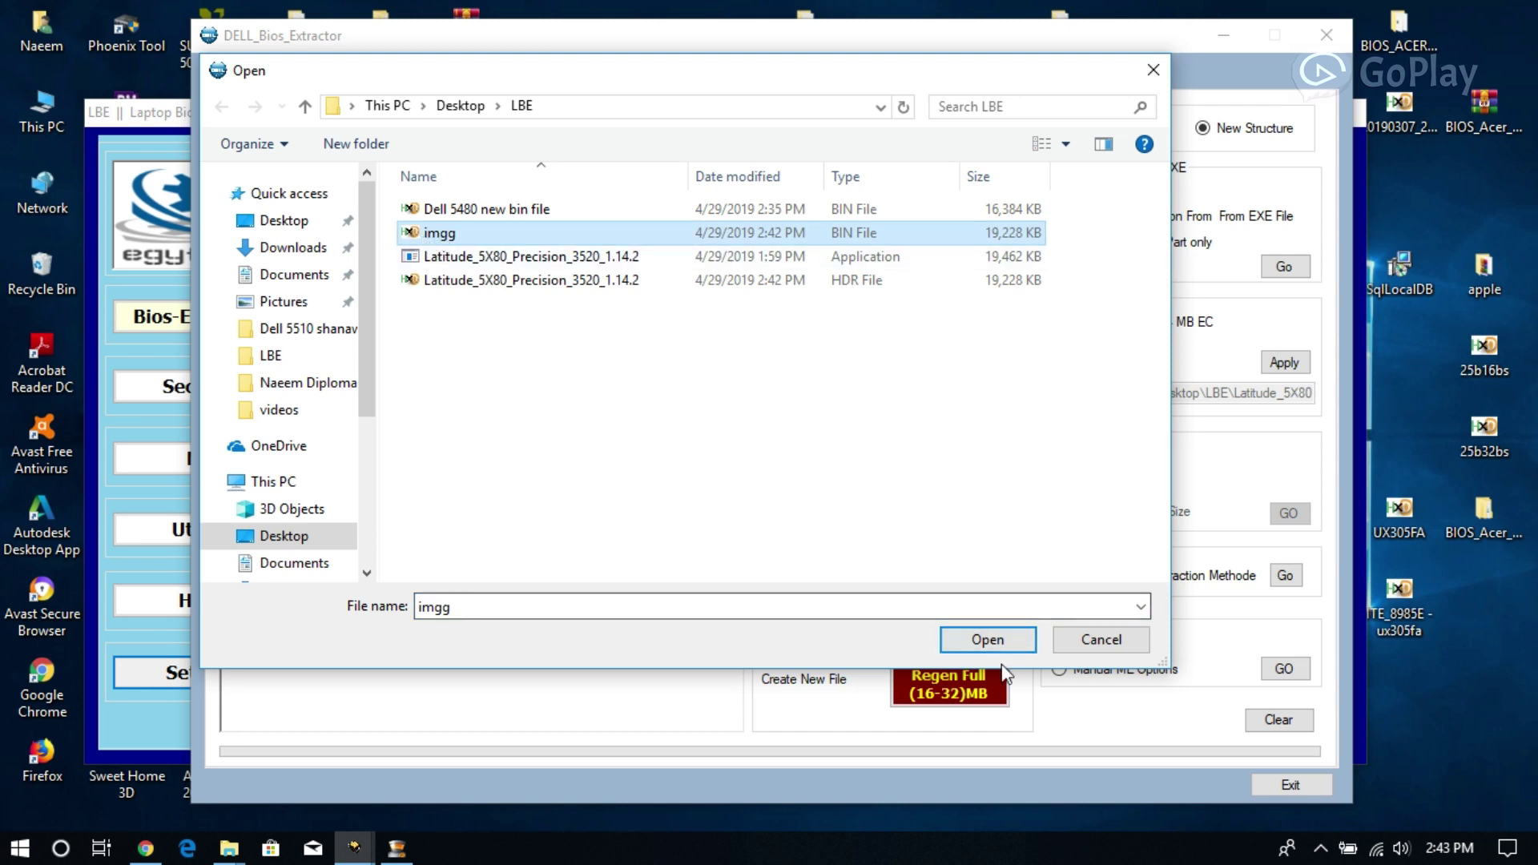
{"action": "left_click", "coordinate": [979, 643]}
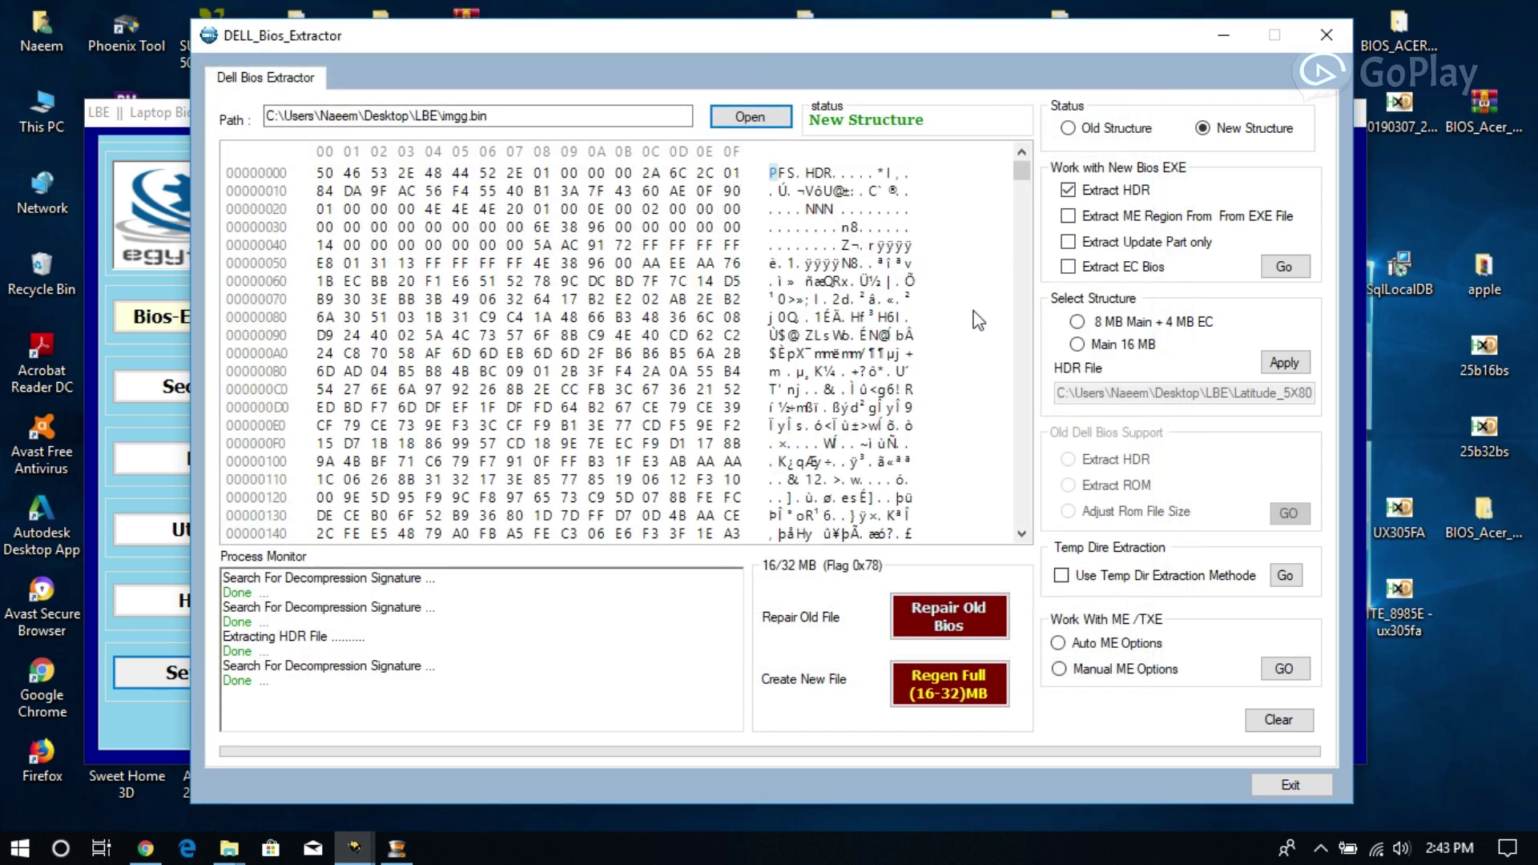
{"action": "left_click", "coordinate": [1284, 272]}
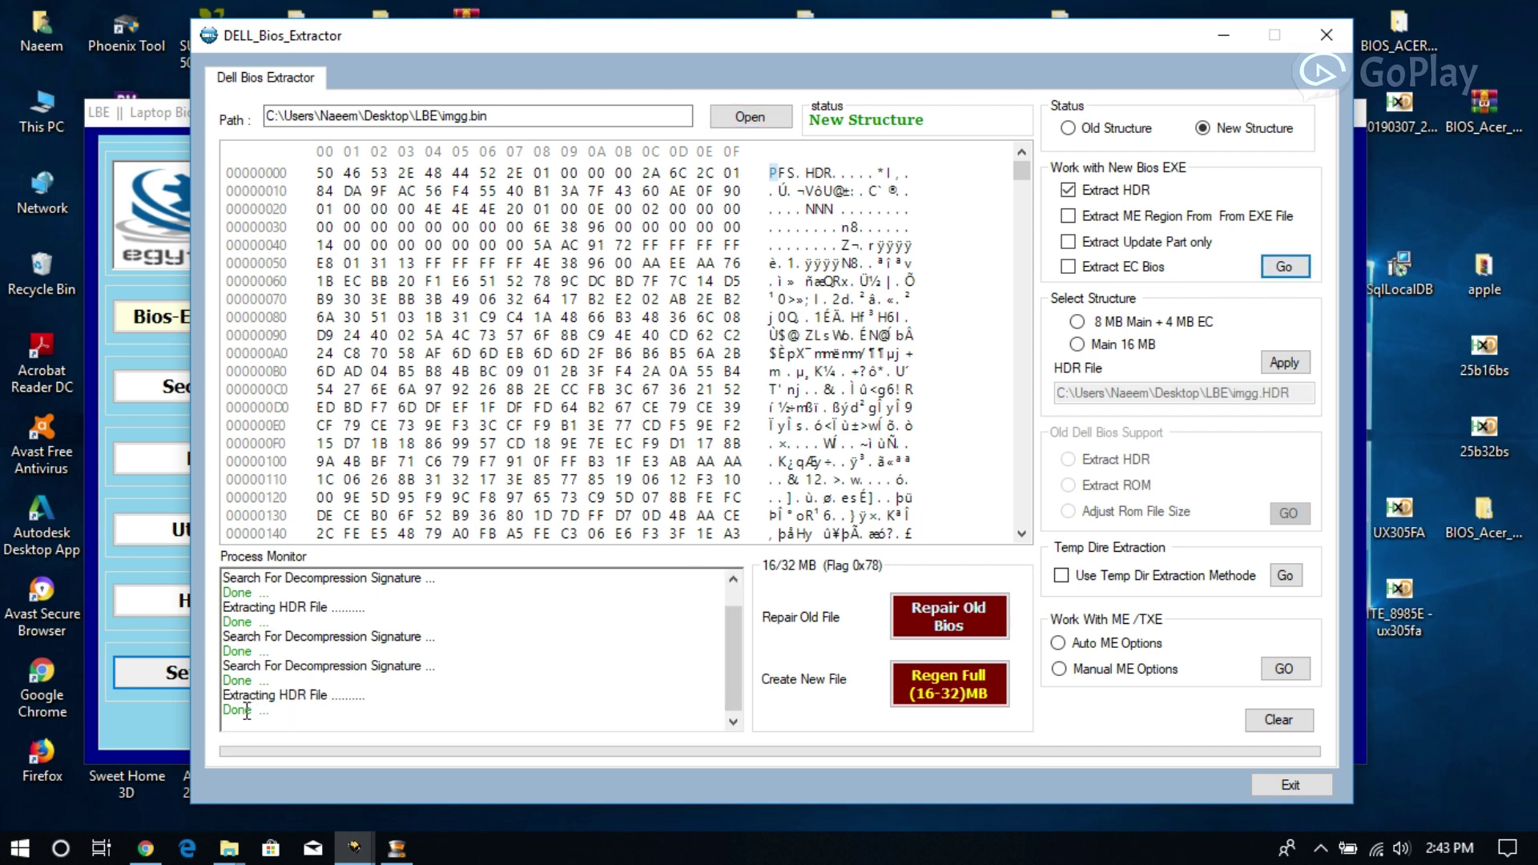
Regenerate the full 16-32 MB BIOS from the imgg HDR file and save it as imgg_Repaired_by_egyfixlab
{"action": "left_click", "coordinate": [920, 697]}
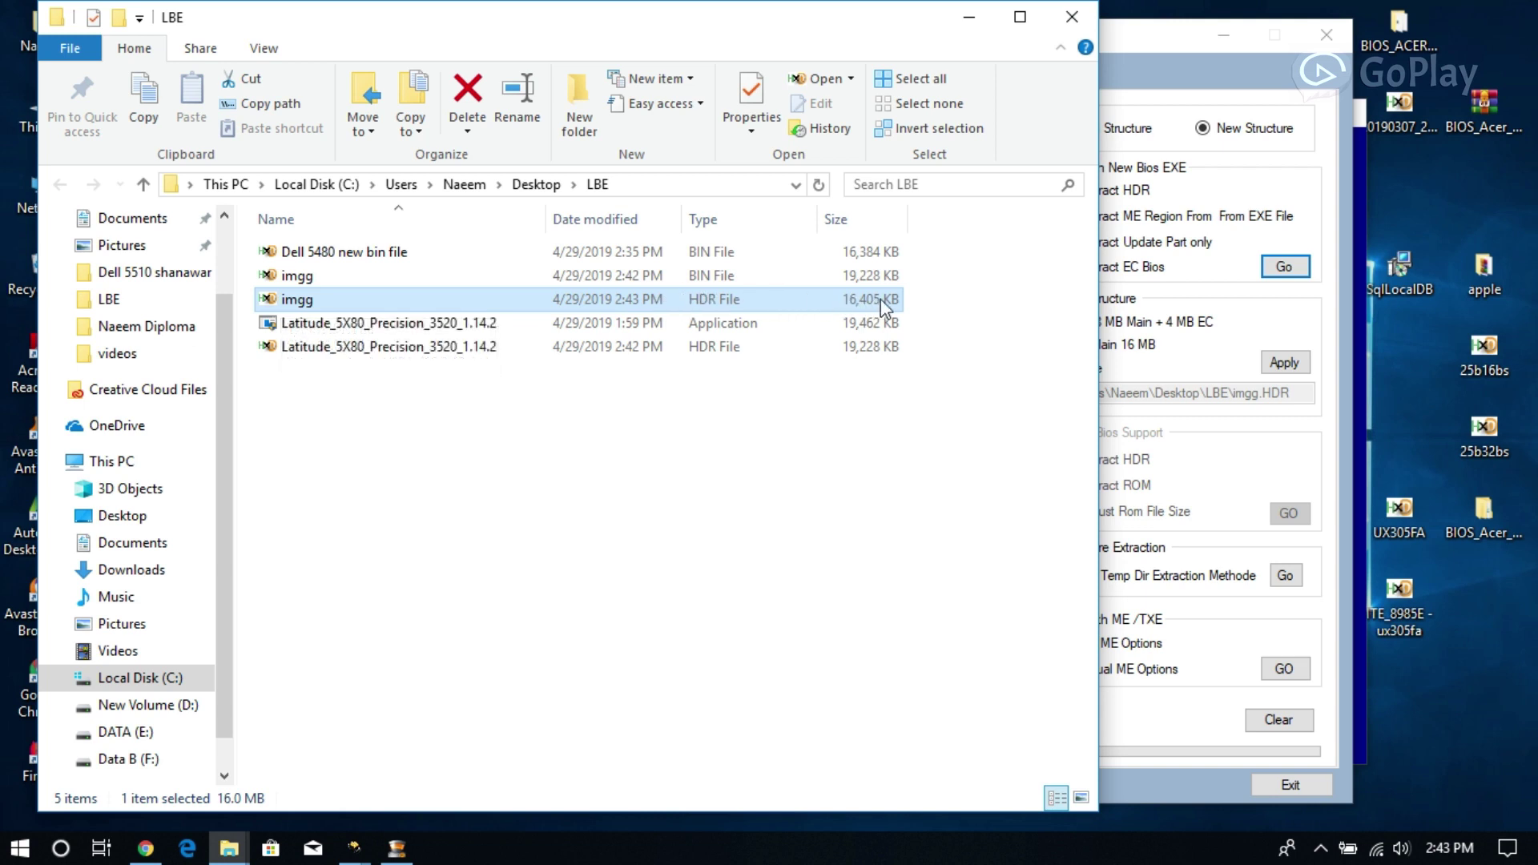
{"action": "left_click", "coordinate": [969, 17]}
{"action": "left_click", "coordinate": [951, 683]}
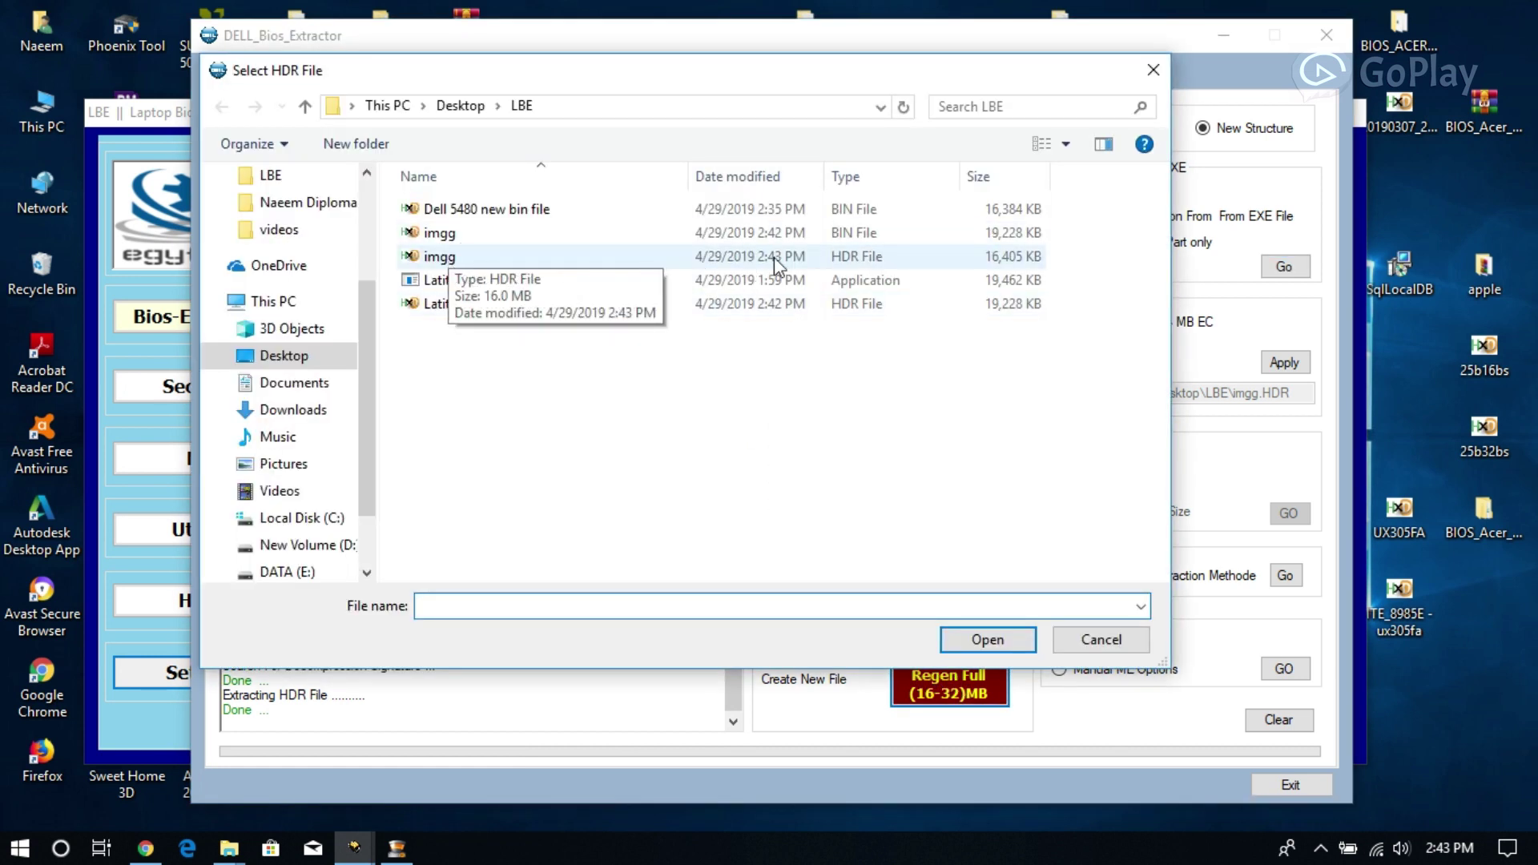
{"action": "left_click", "coordinate": [797, 257]}
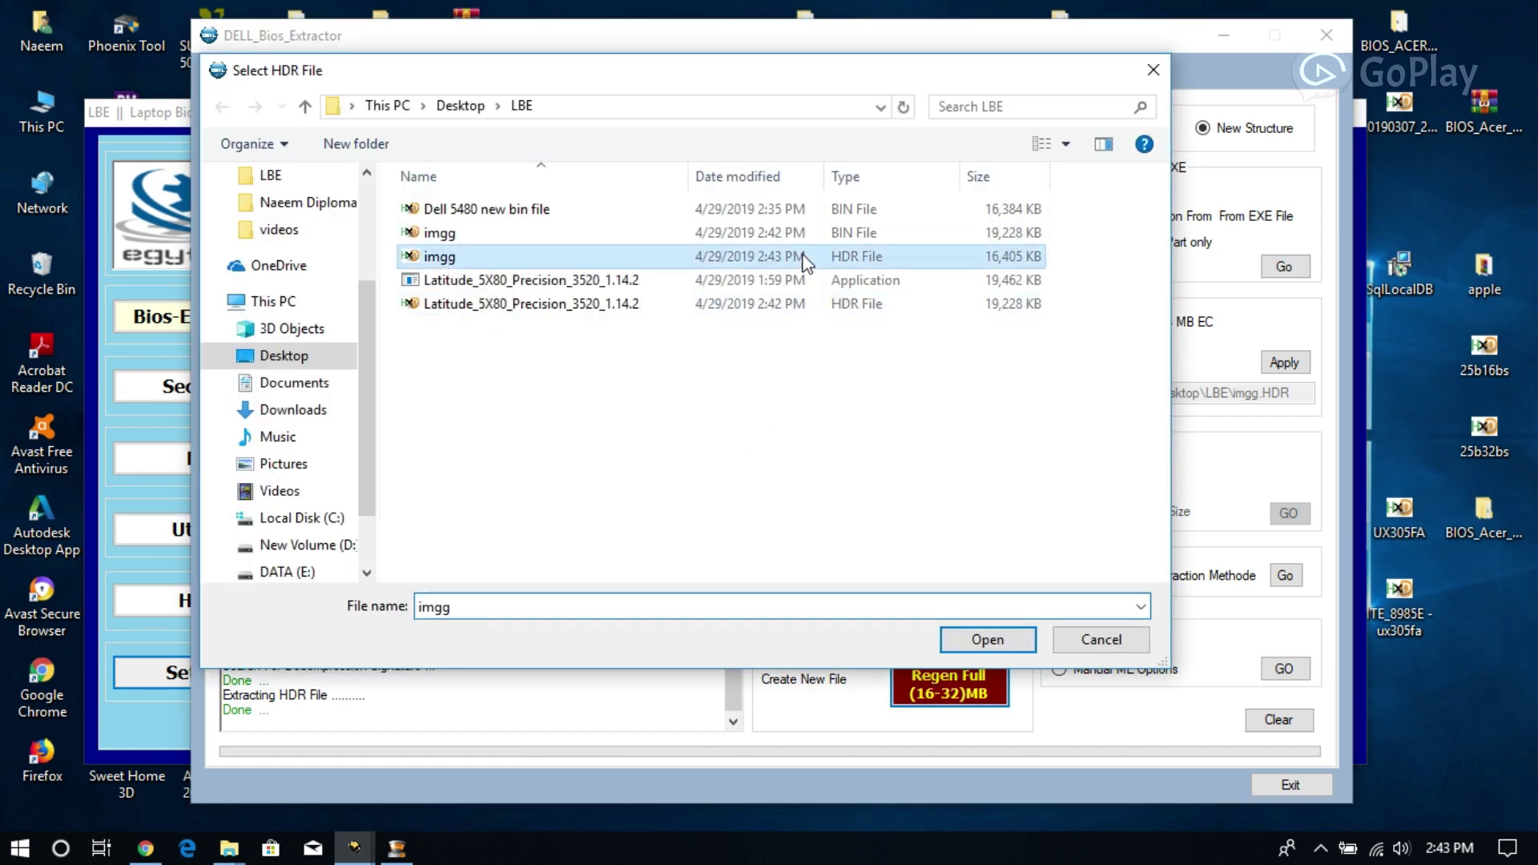
{"action": "left_click", "coordinate": [984, 640]}
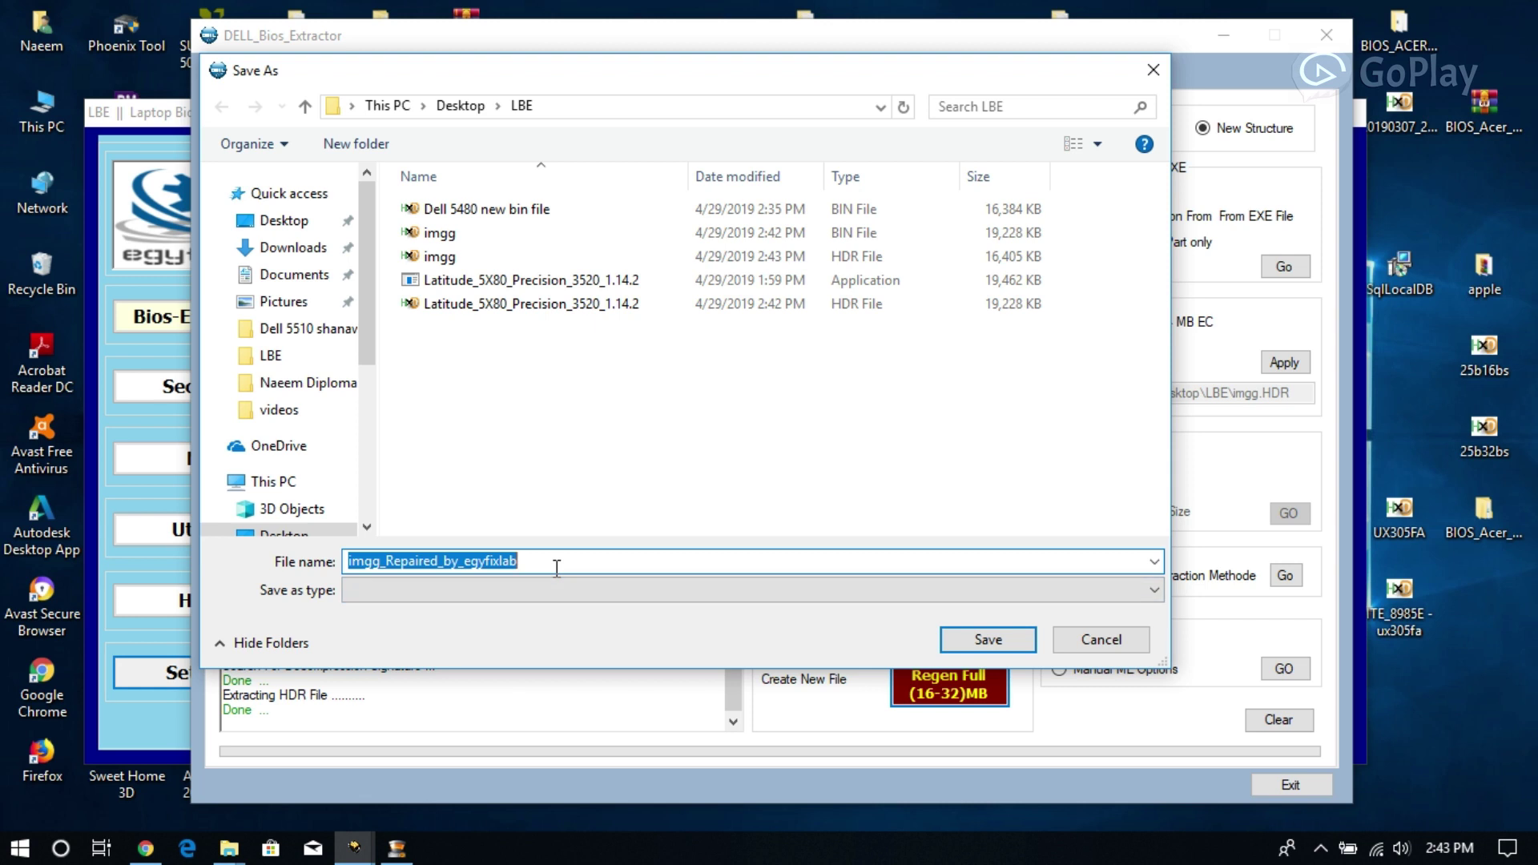
{"action": "left_click", "coordinate": [990, 634]}
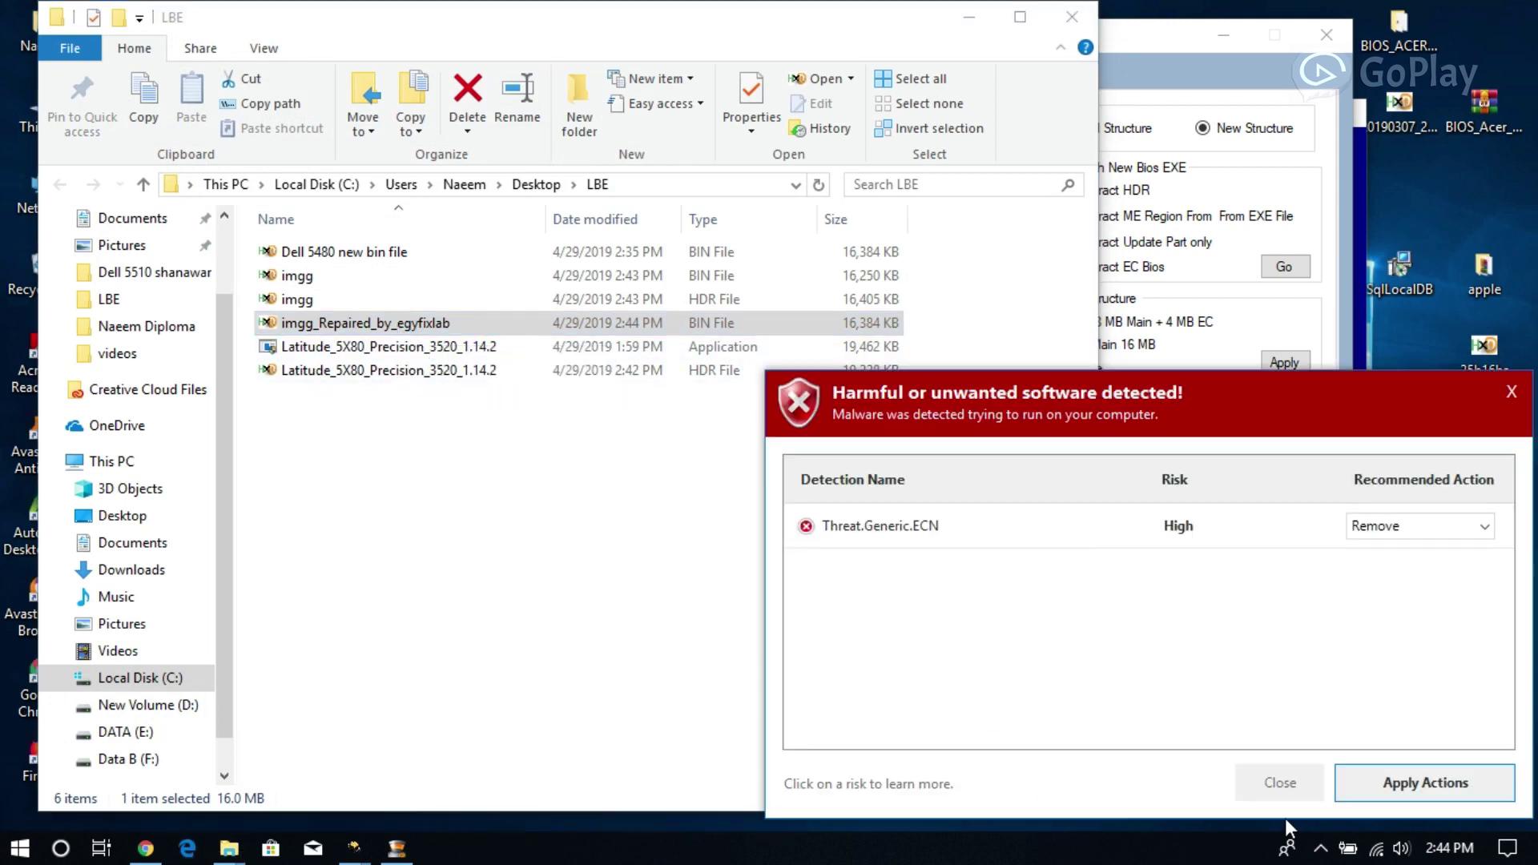
Close the malware alert without applying actions and examine imgg_Repaired_by_egyfixlab in HxD at the 5A A5 F0 signature and the BF 50 41 bytes near its end
{"action": "left_click", "coordinate": [1288, 782]}
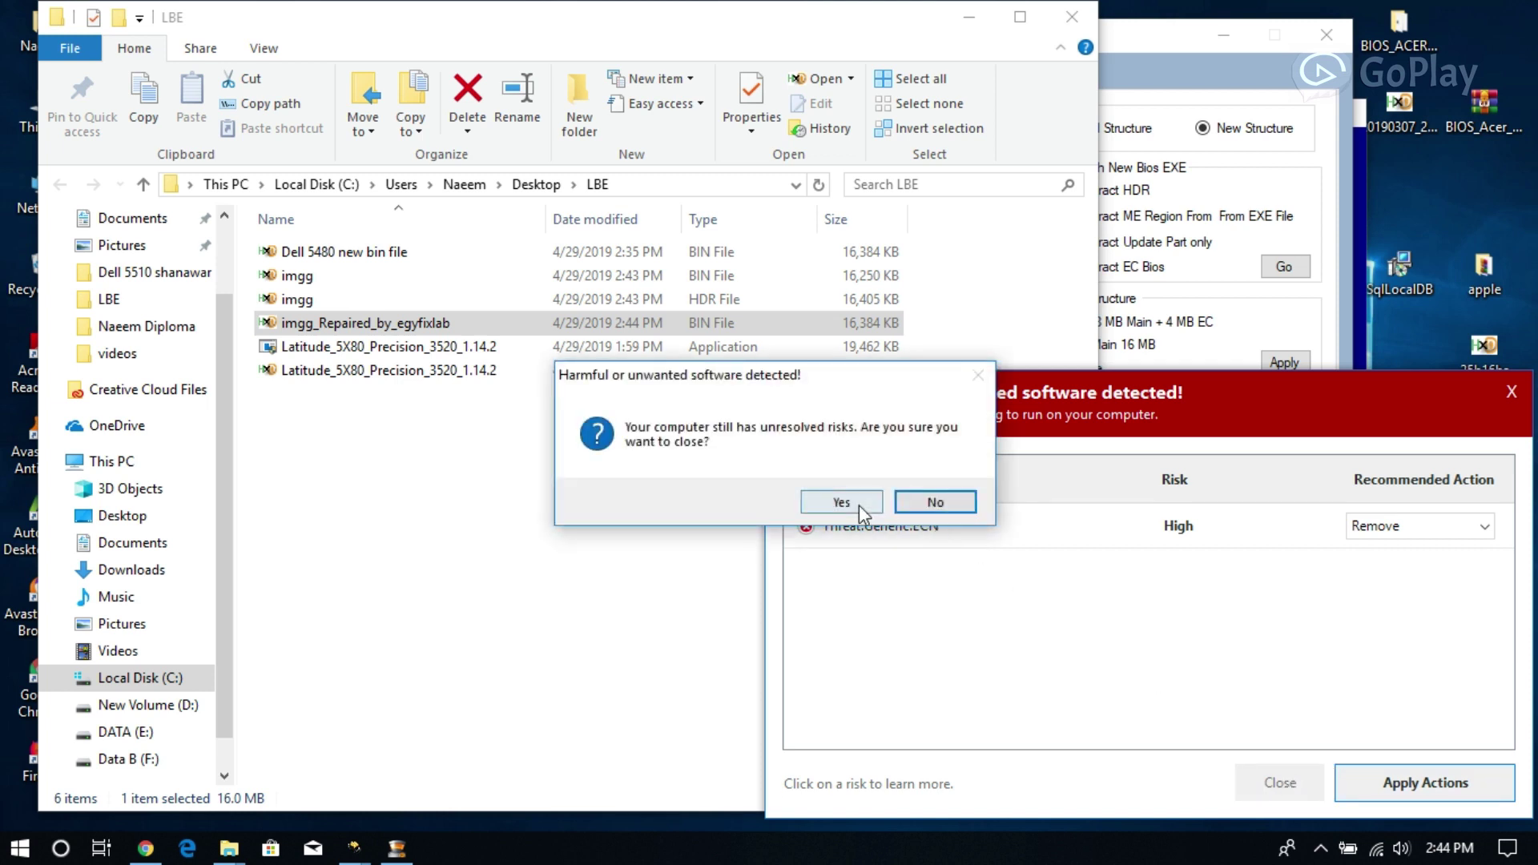
{"action": "left_click", "coordinate": [841, 502]}
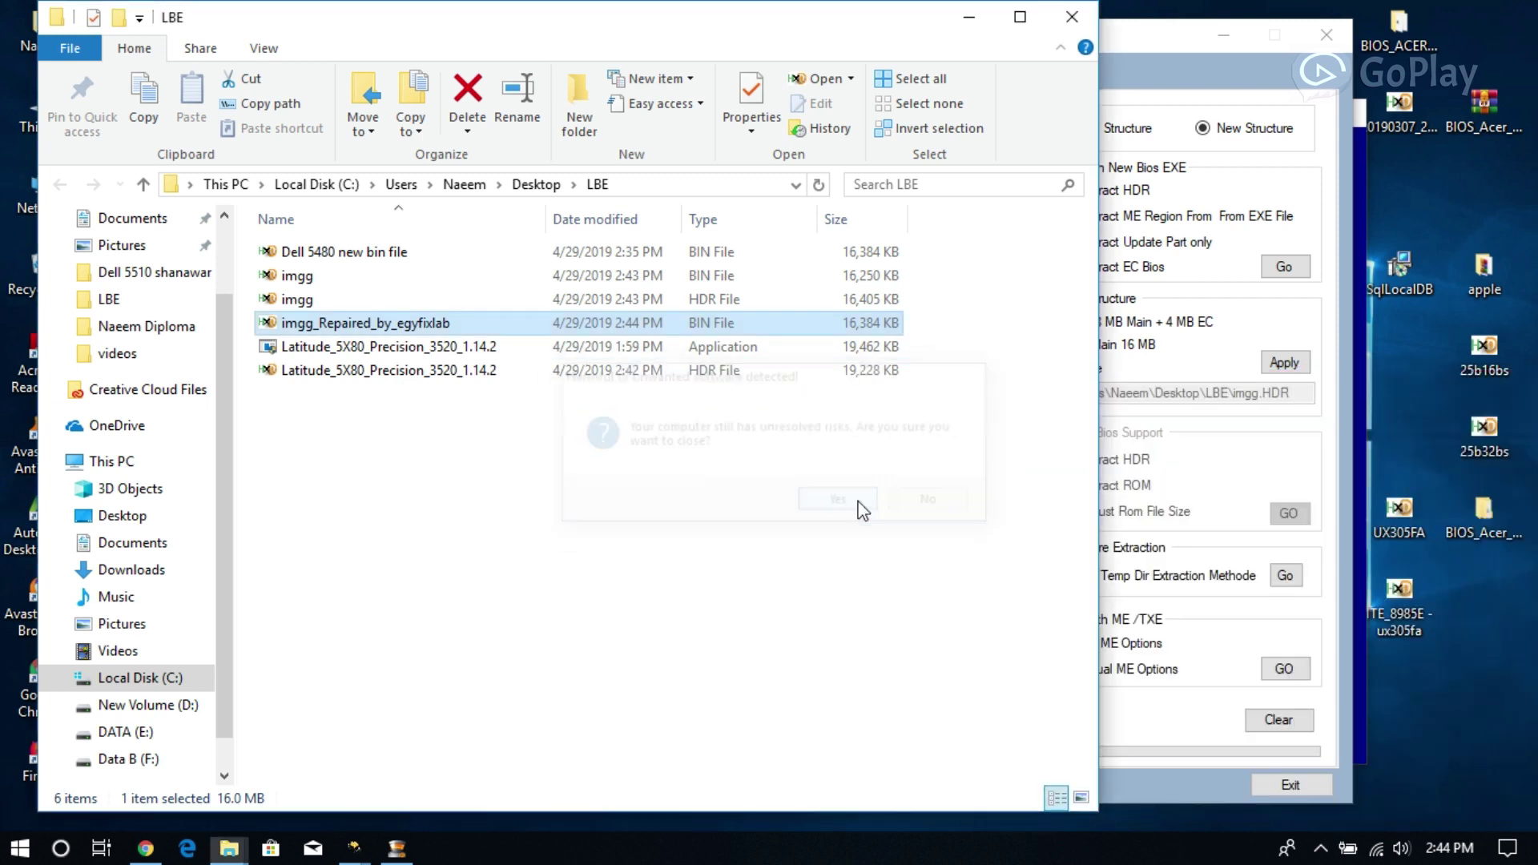
{"action": "double_click", "coordinate": [378, 325]}
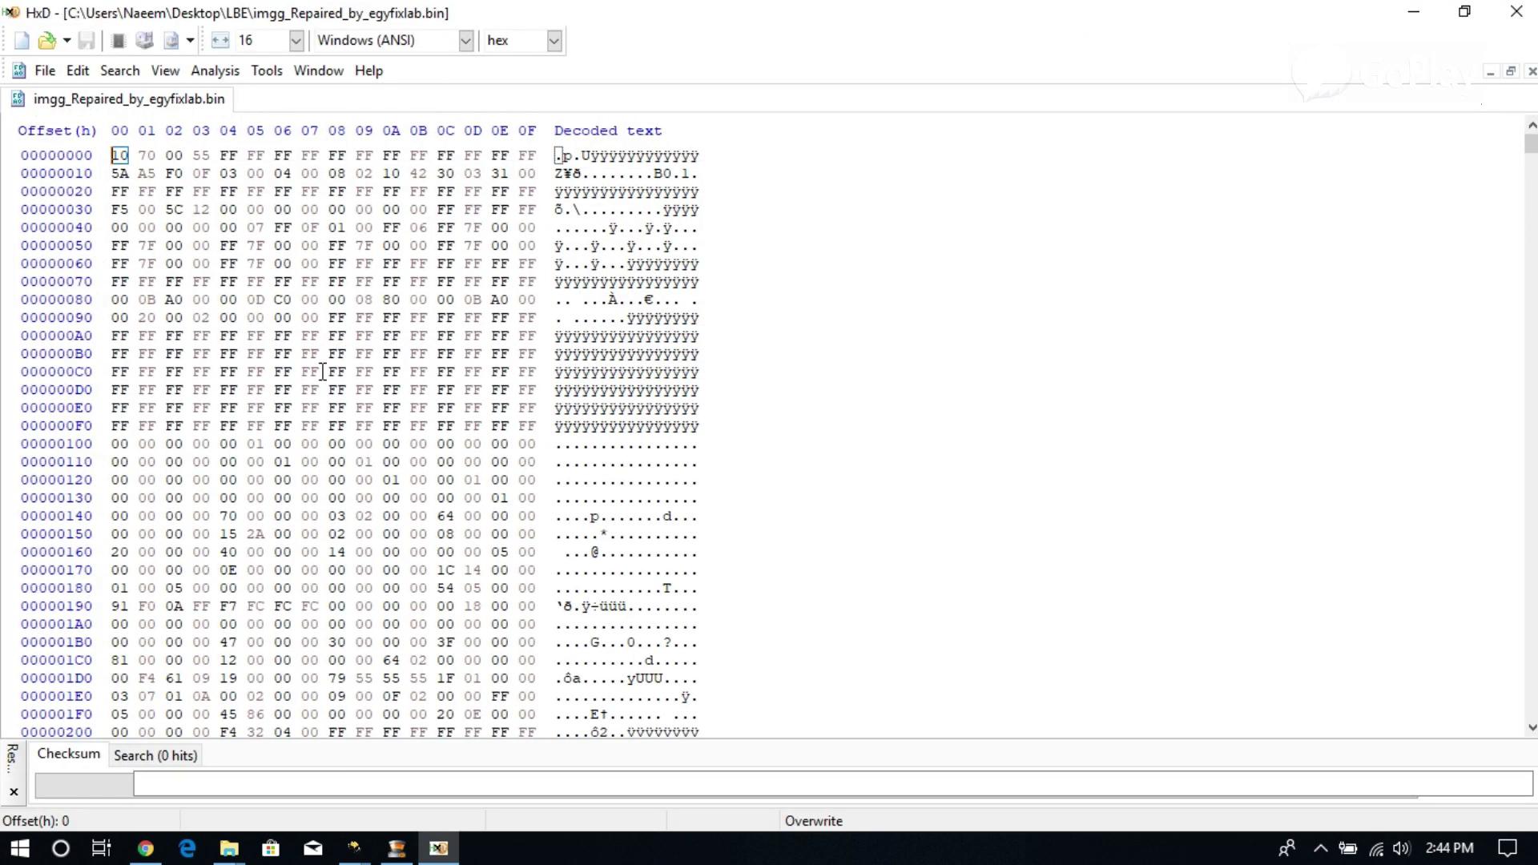
{"action": "left_click_drag", "start_coordinate": [113, 172], "coordinate": [195, 176]}
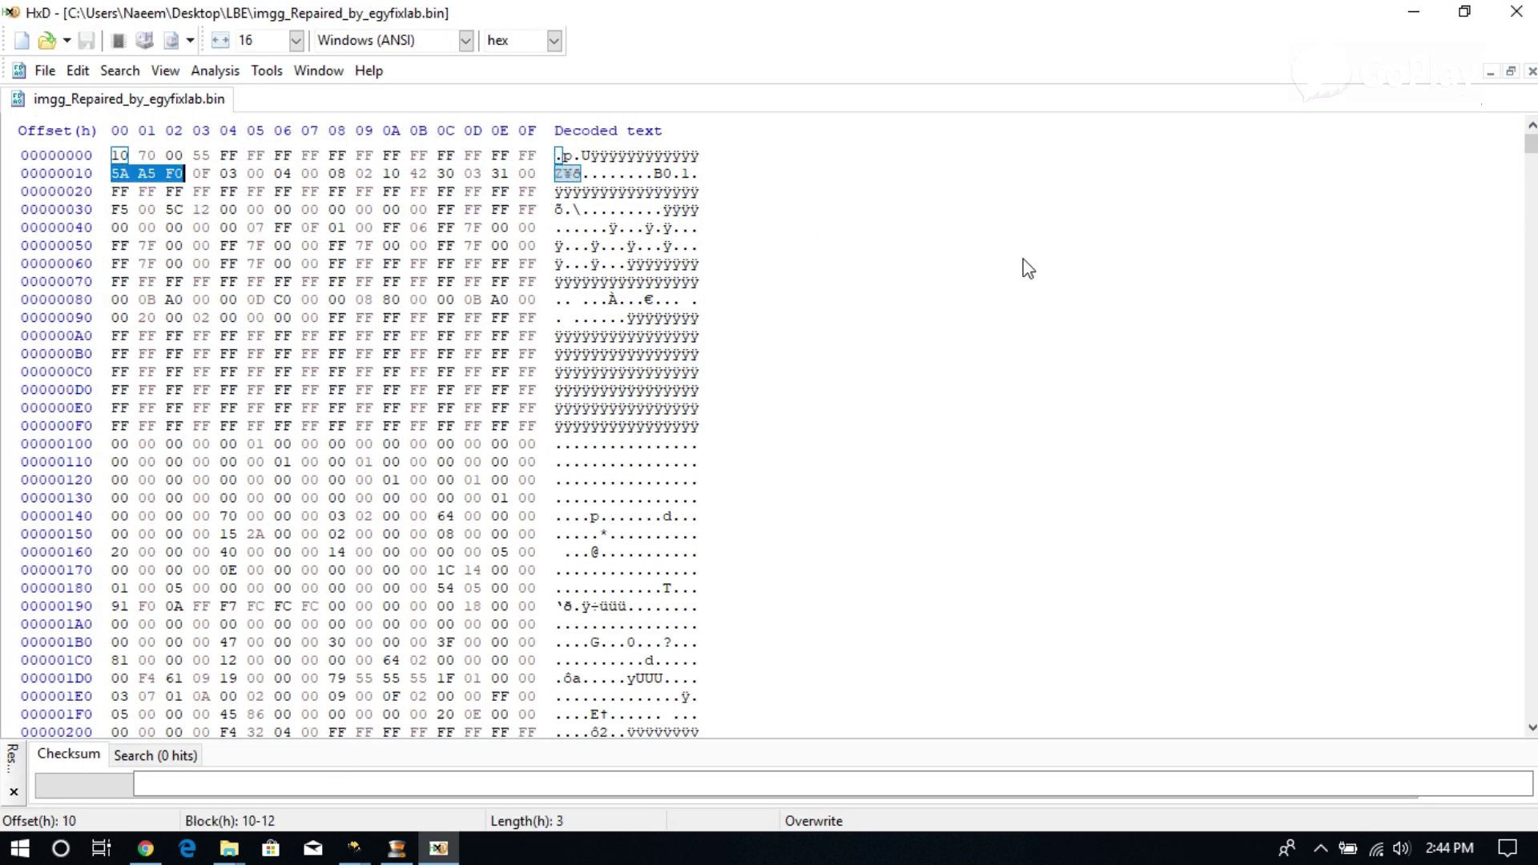
{"action": "left_click_drag", "start_coordinate": [1530, 144], "coordinate": [1510, 734]}
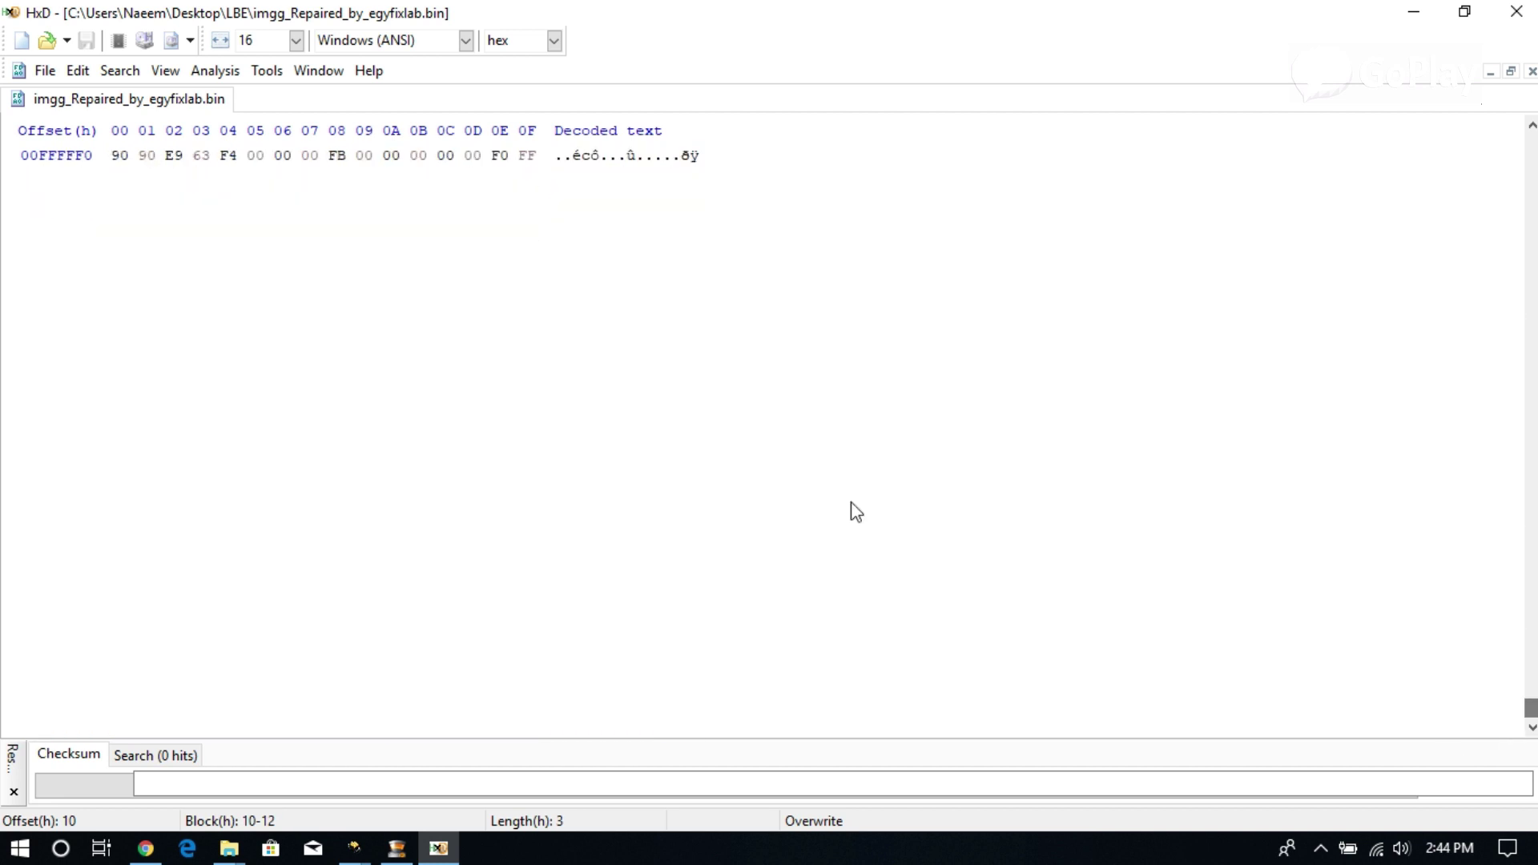
{"action": "scroll", "coordinate": [662, 450], "scroll_direction": "up", "scroll_amount": 3}
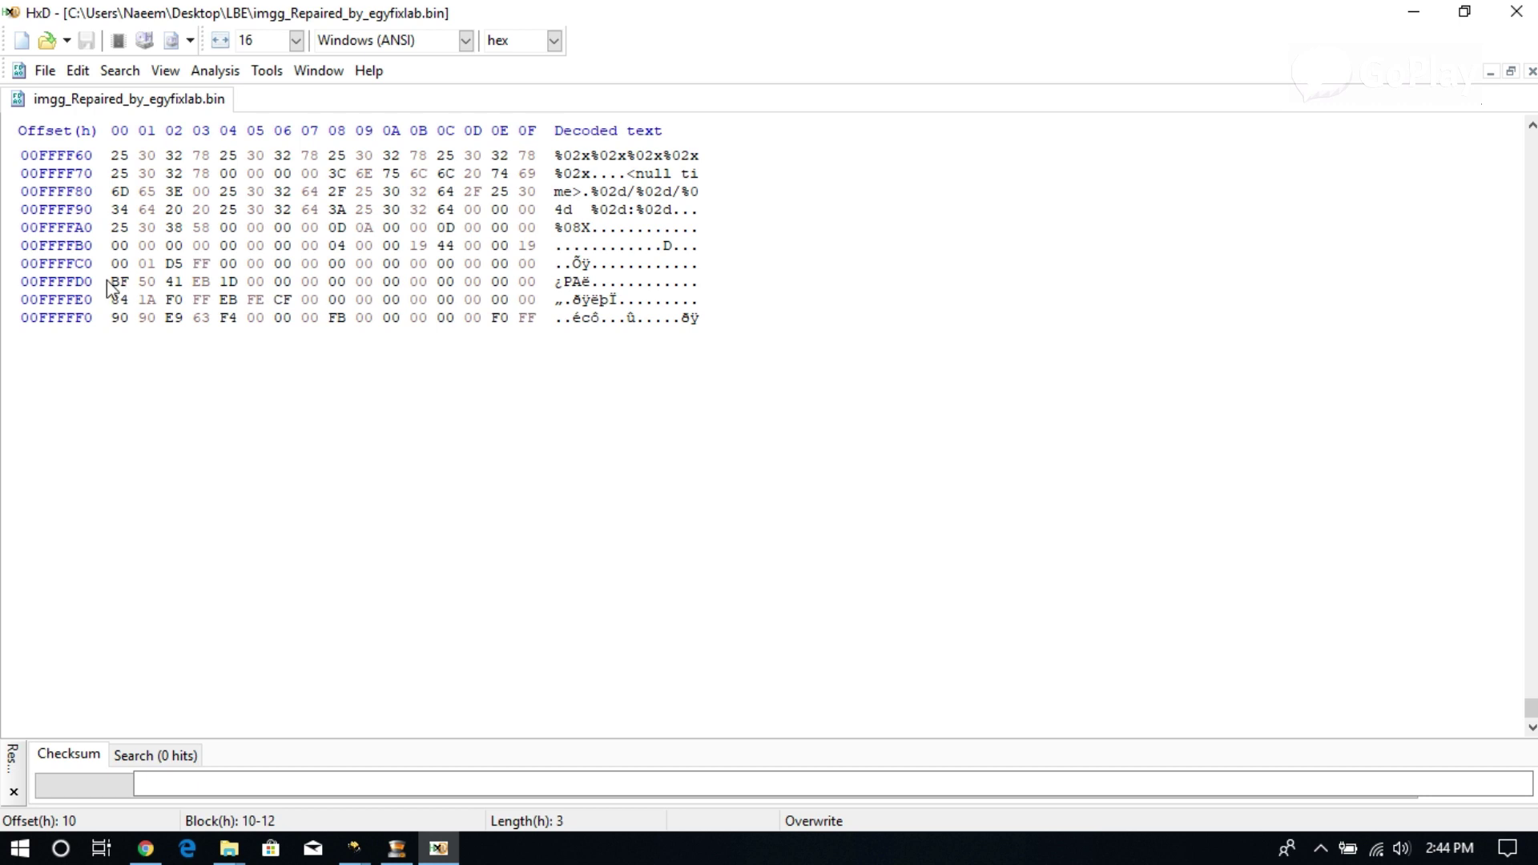
{"action": "left_click_drag", "start_coordinate": [116, 282], "coordinate": [189, 286]}
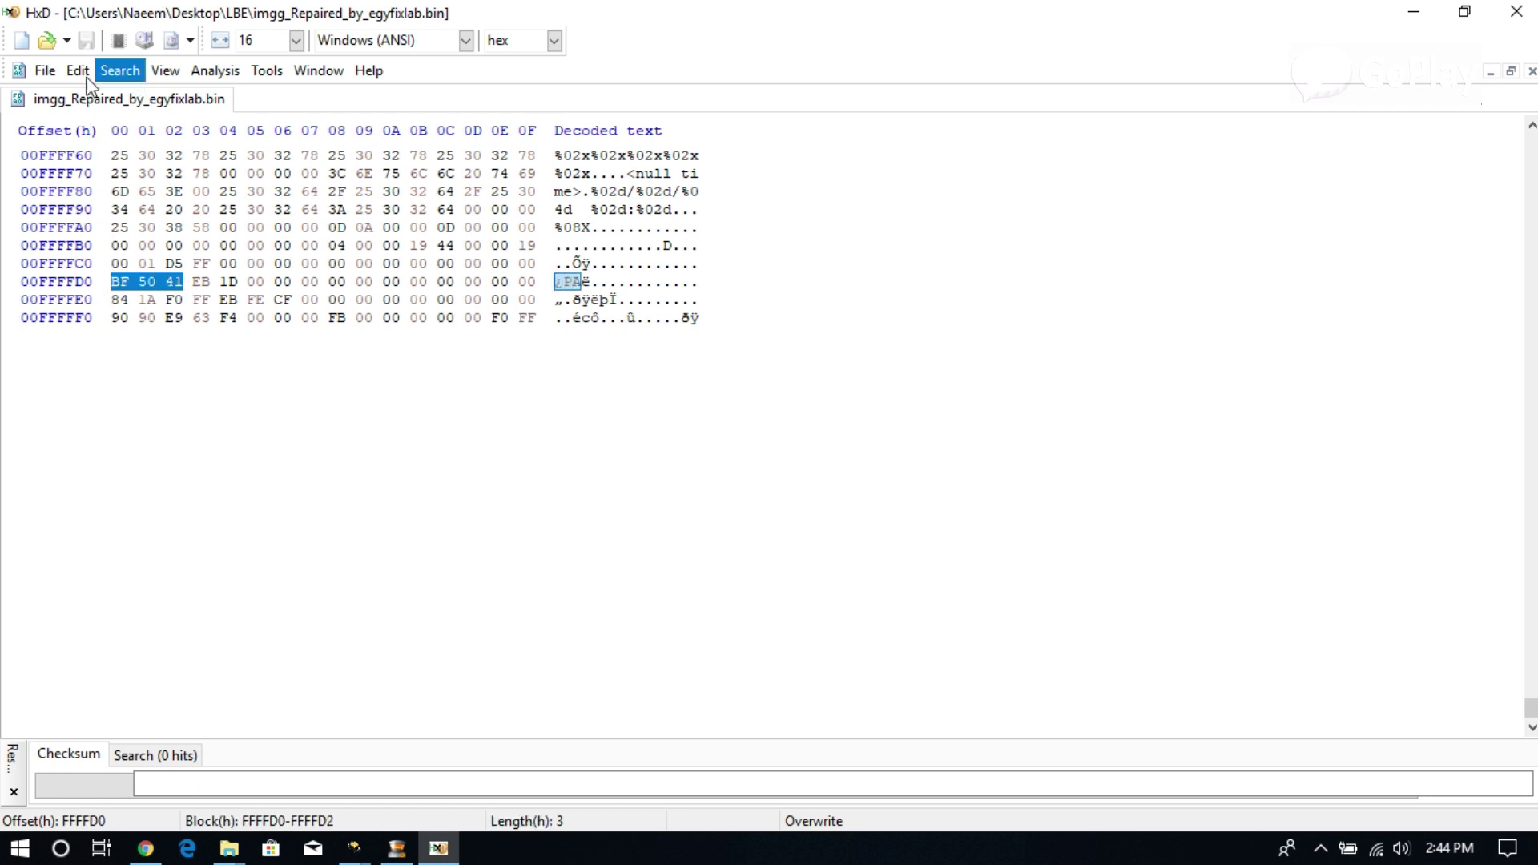
{"action": "left_click", "coordinate": [1413, 12]}
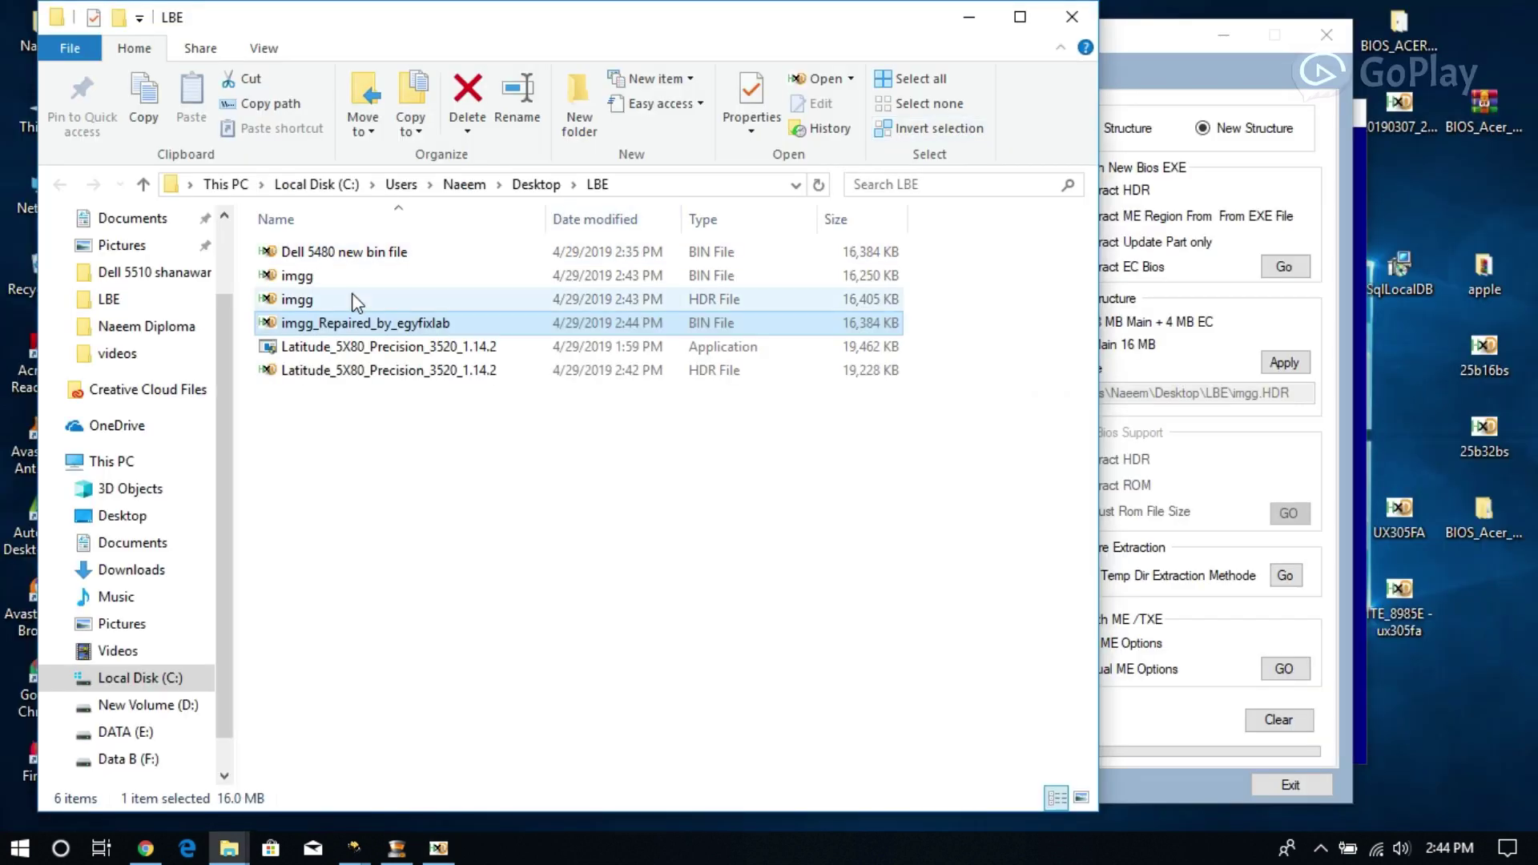
Examine the same start and end signature bytes in the Dell 5480 new bin file for comparison, and close the hex editor
{"action": "double_click", "coordinate": [354, 257]}
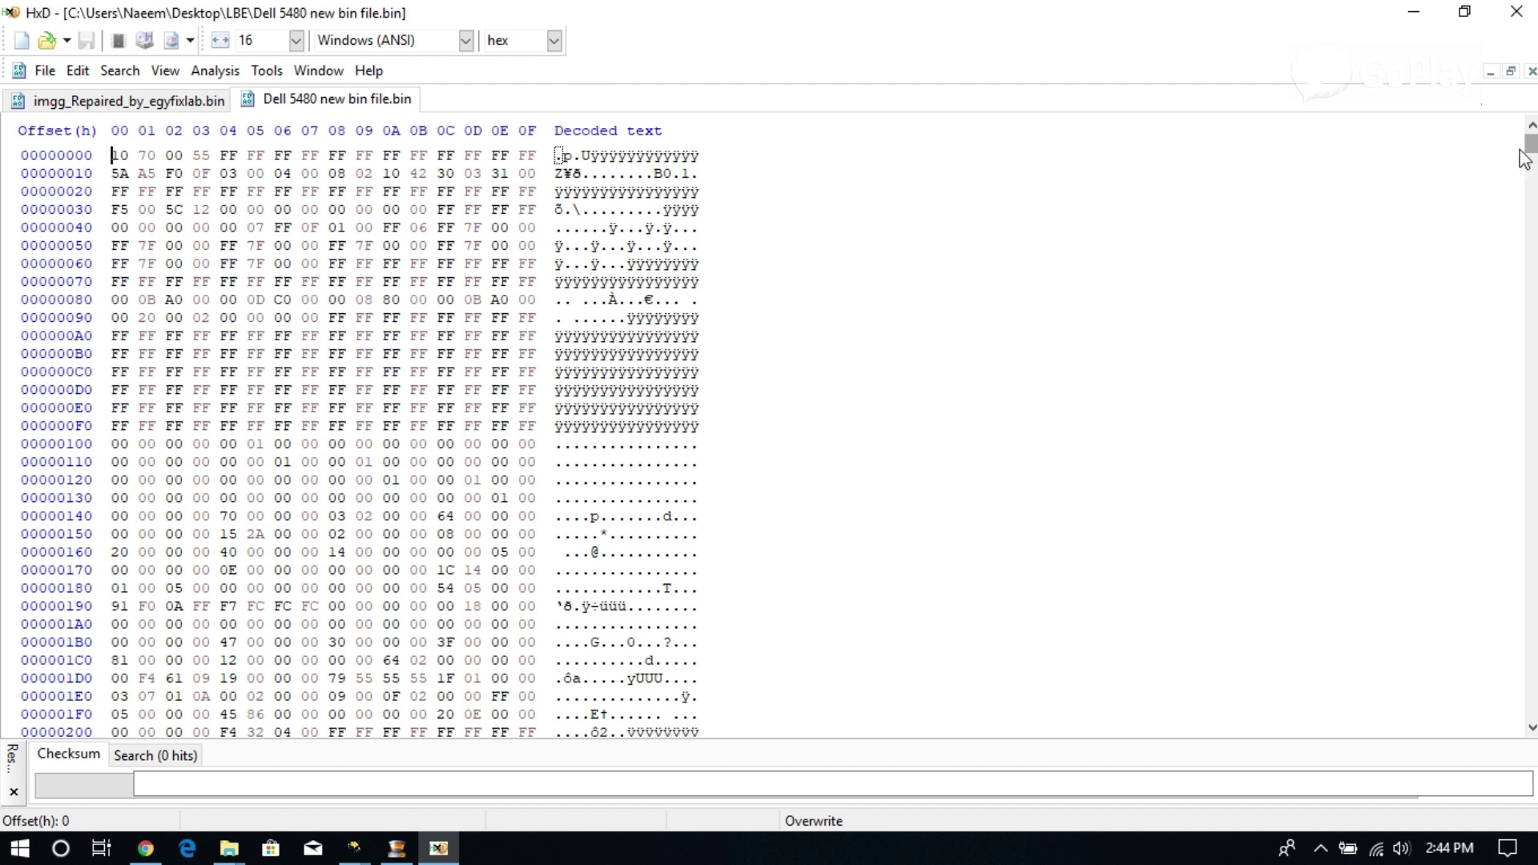
{"action": "left_click_drag", "start_coordinate": [117, 173], "coordinate": [177, 174]}
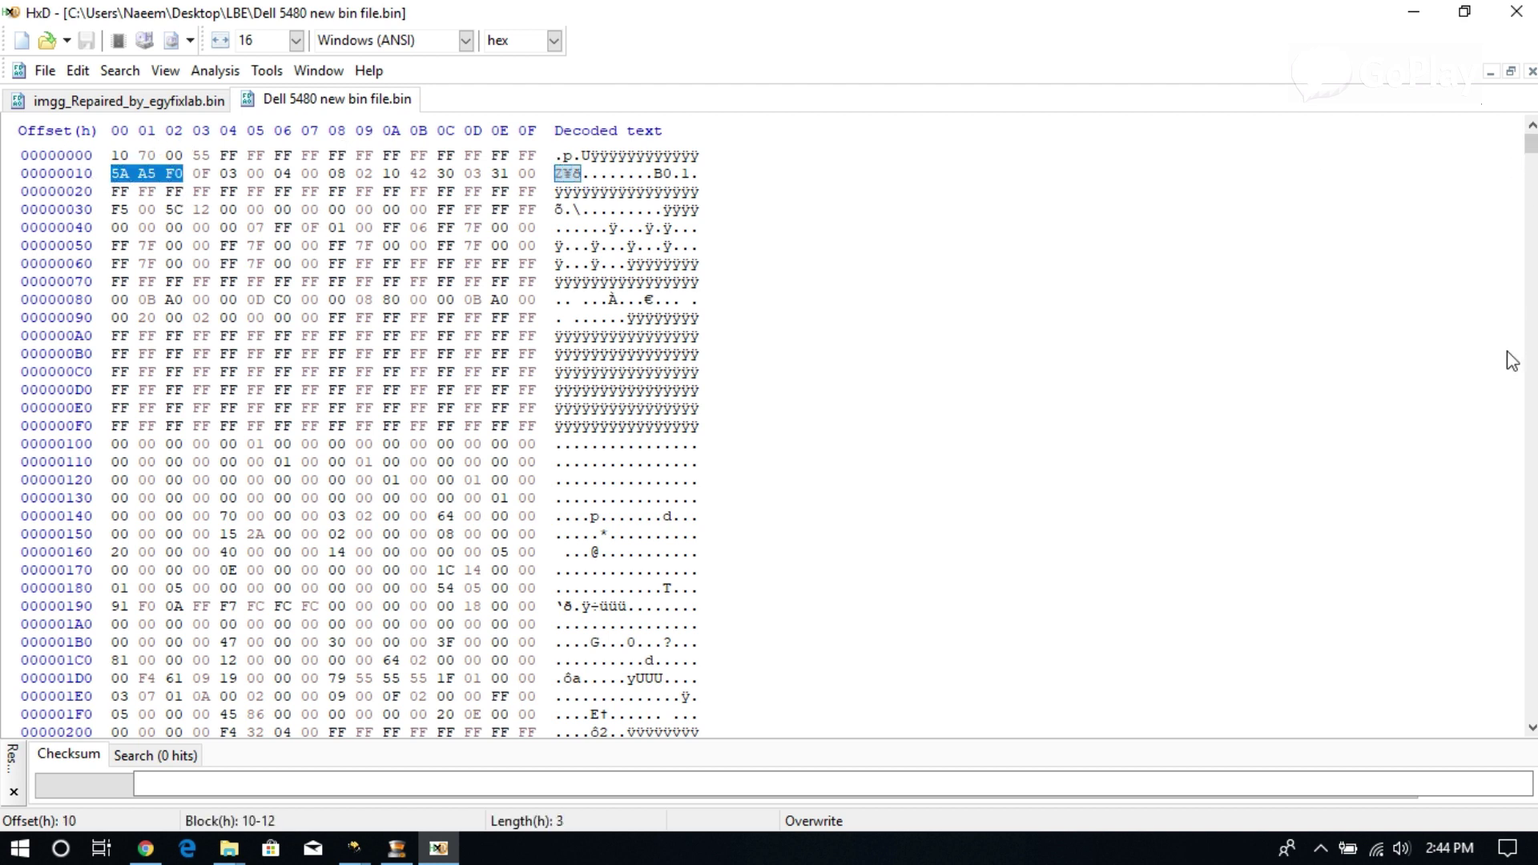
{"action": "left_click_drag", "start_coordinate": [1530, 145], "coordinate": [1530, 709]}
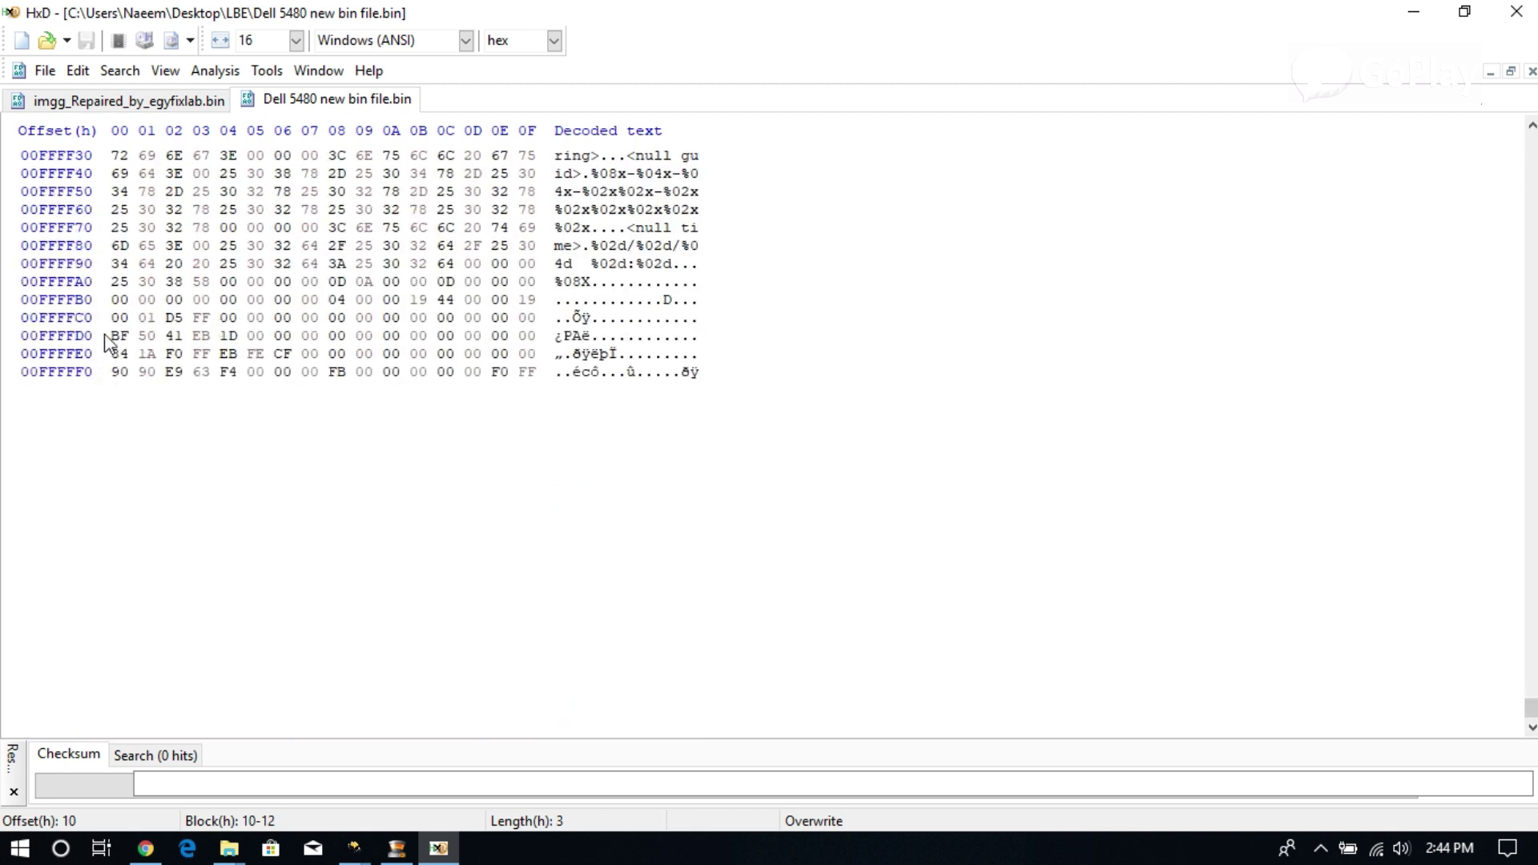
{"action": "left_click_drag", "start_coordinate": [113, 336], "coordinate": [190, 339]}
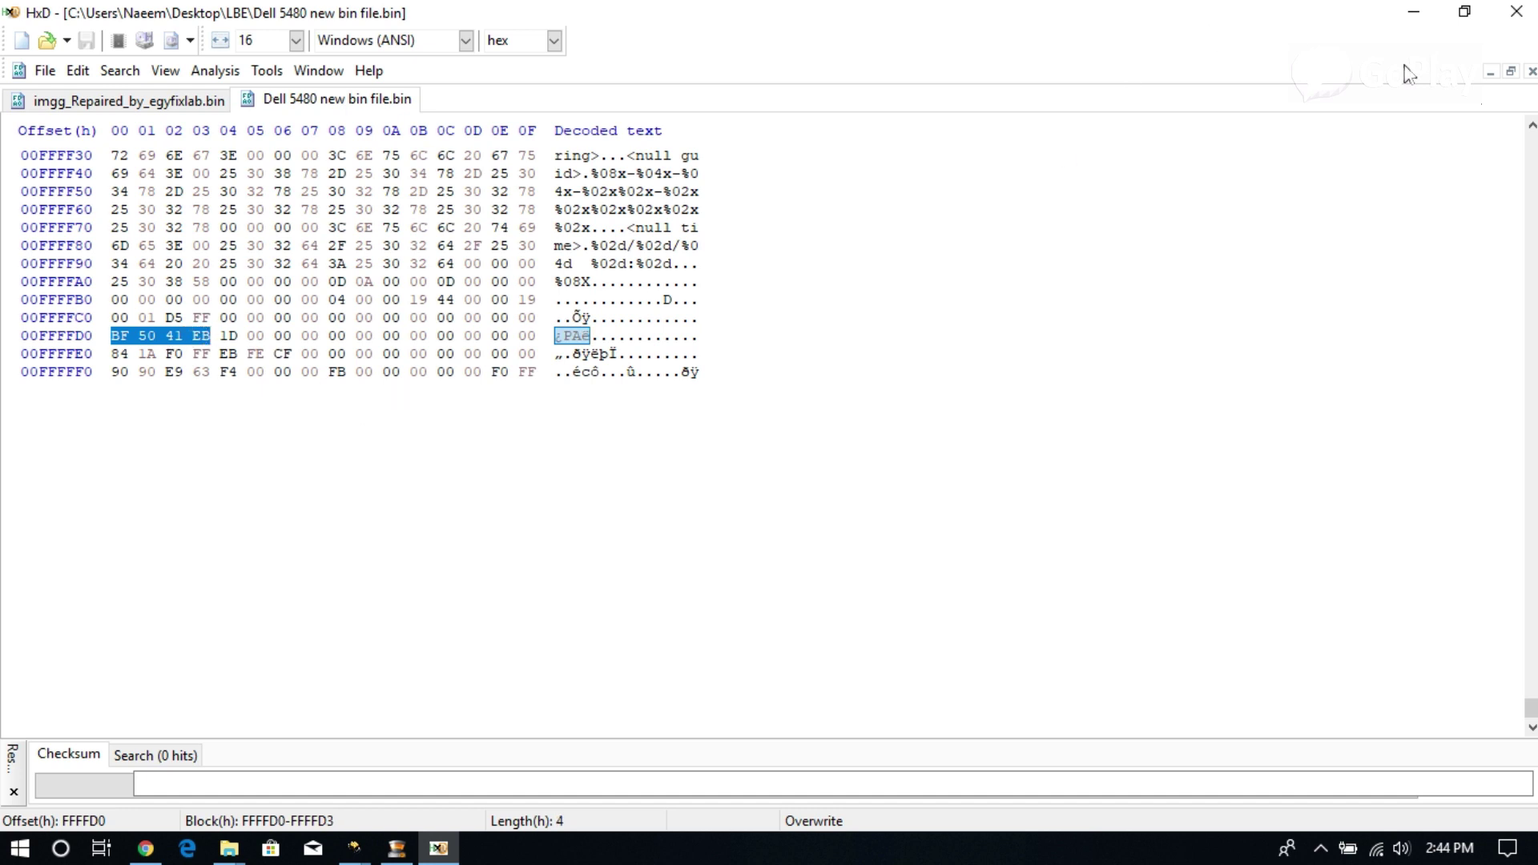
{"action": "left_click", "coordinate": [1514, 19]}
{"action": "left_click", "coordinate": [1514, 19]}
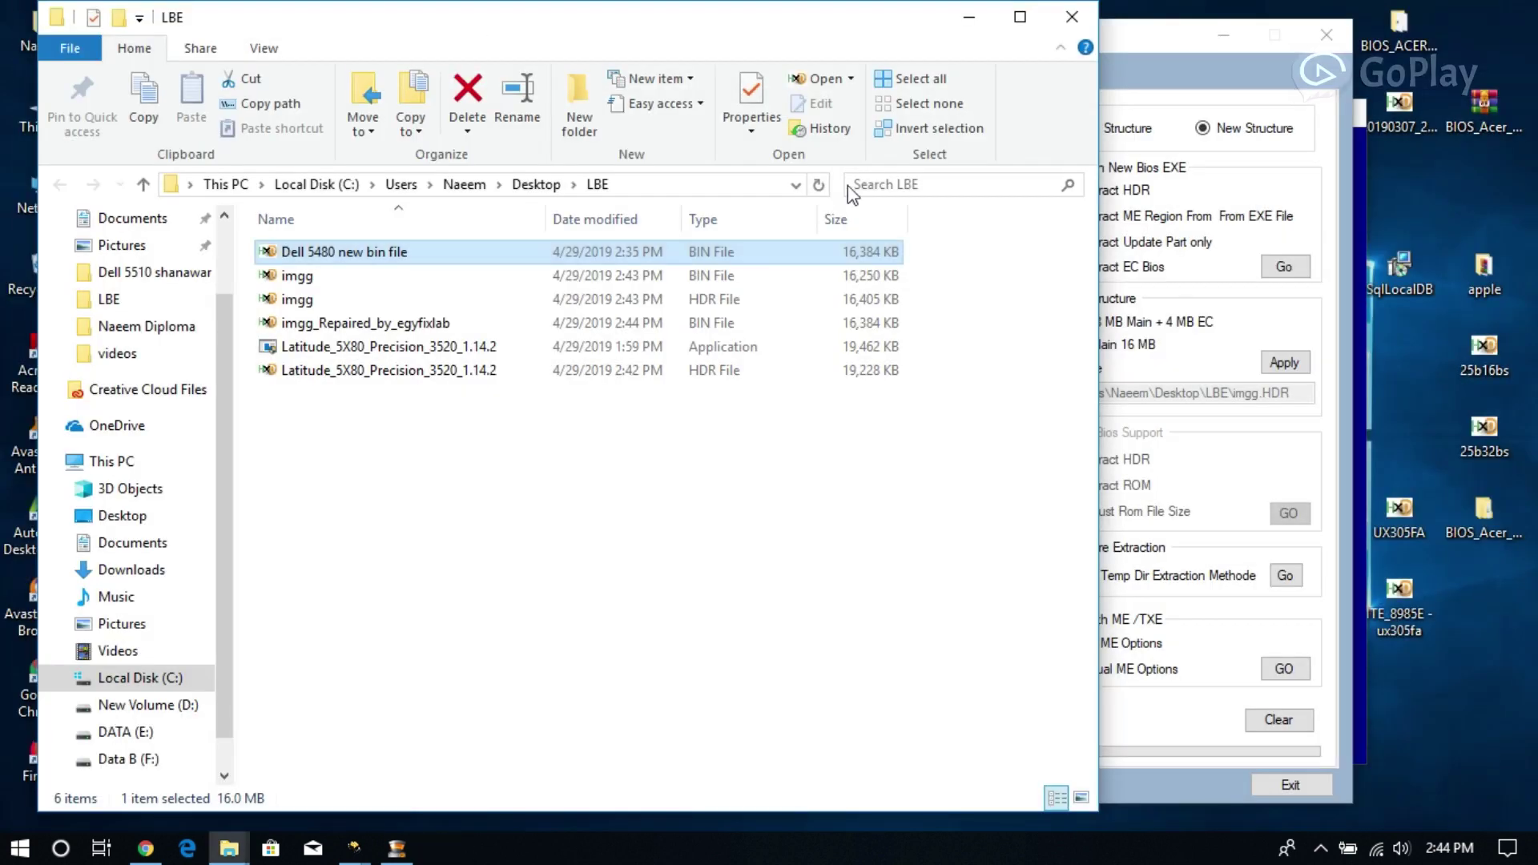
Rename the imgg_Repaired_by_egyfixlab file as "Dell 5480 new bin flie"
{"action": "left_click", "coordinate": [360, 323]}
{"action": "right_click", "coordinate": [344, 314]}
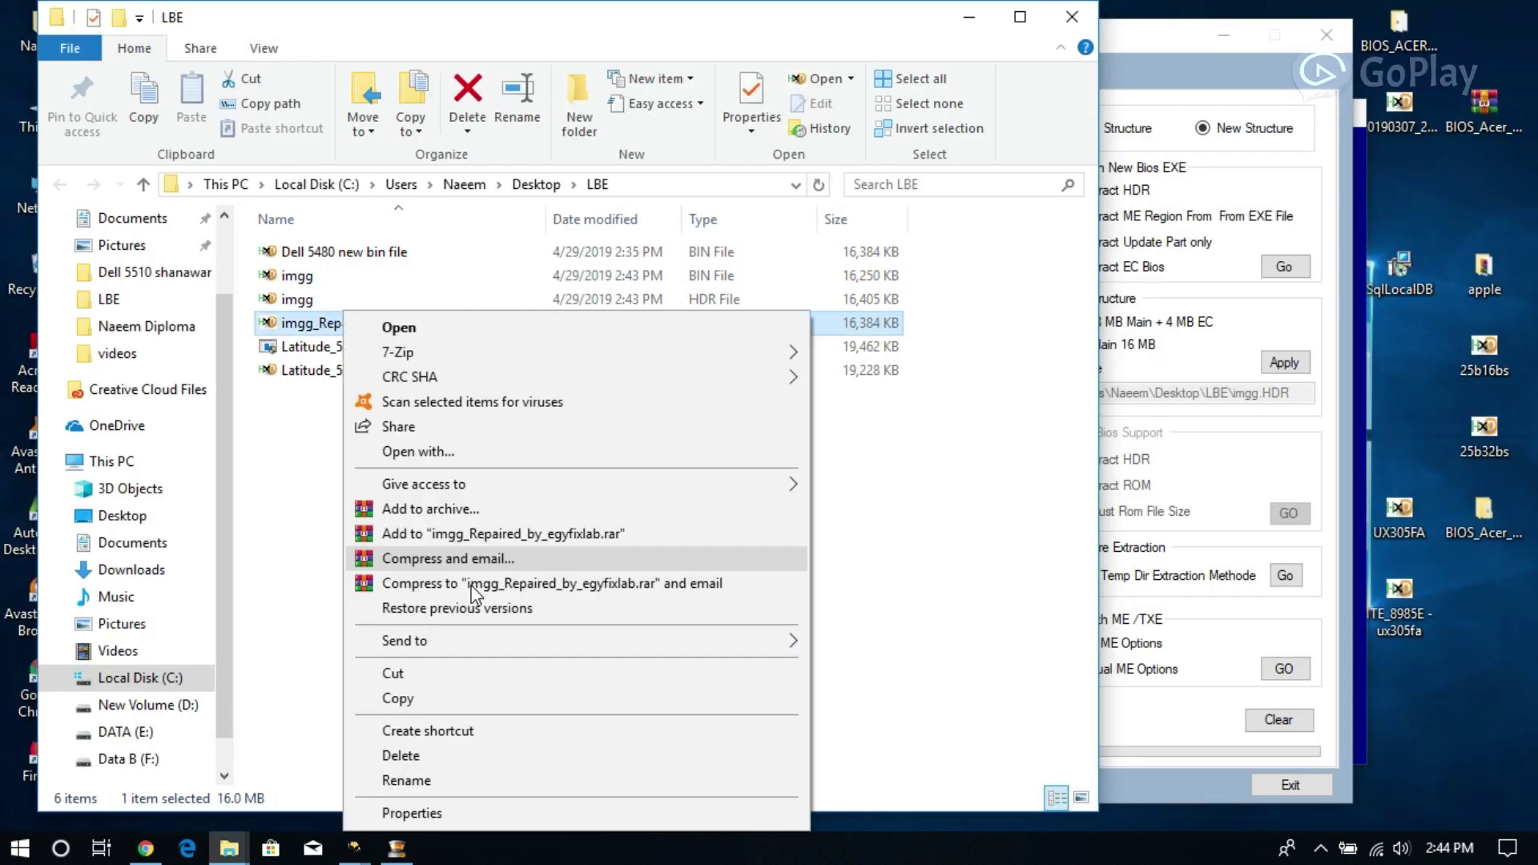
{"action": "left_click", "coordinate": [421, 781]}
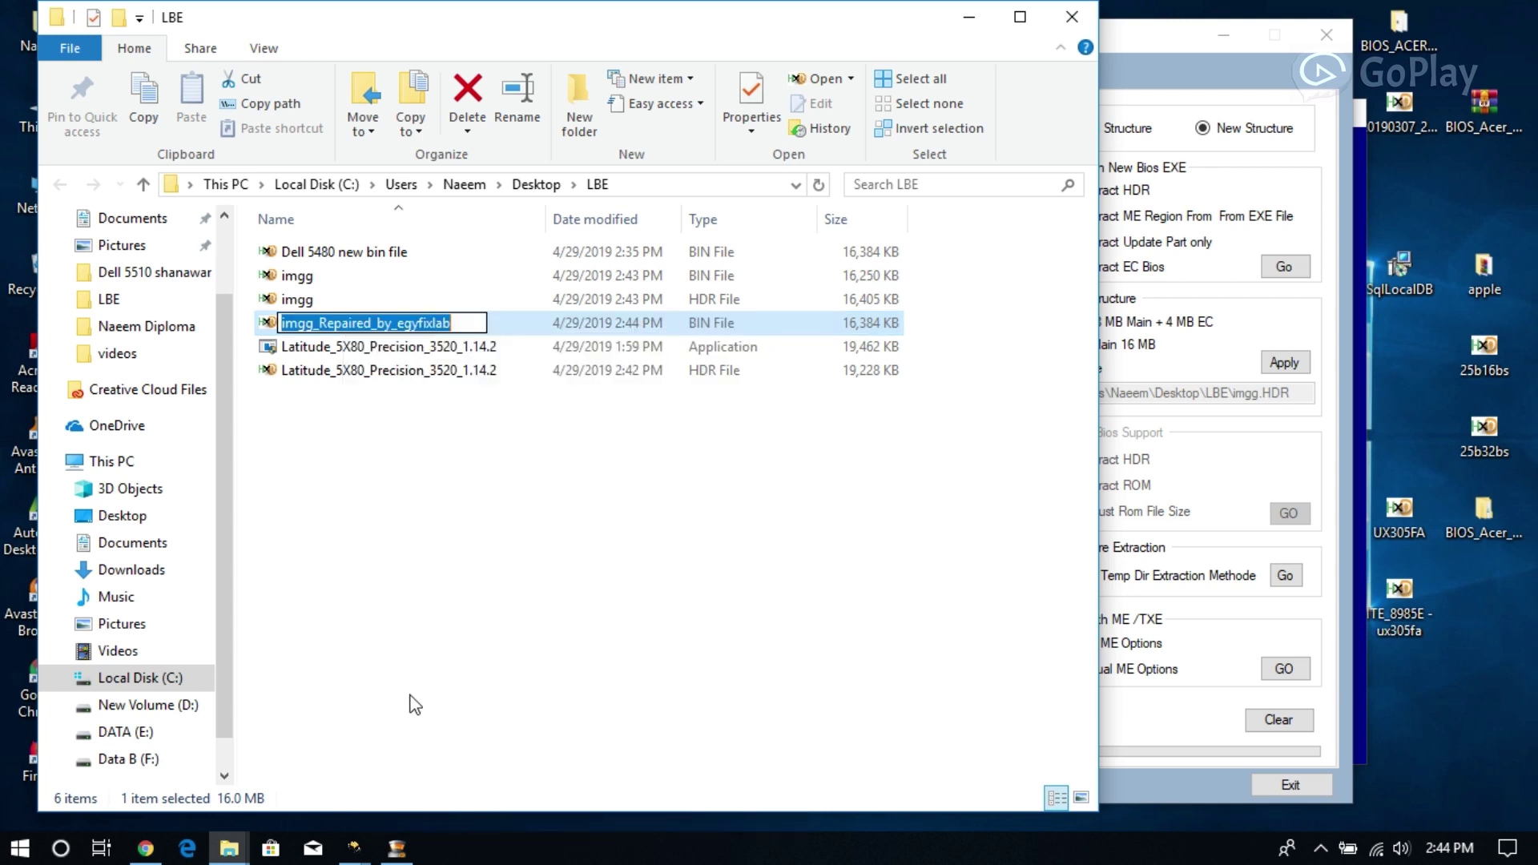
{"action": "type", "text": "Dell"}
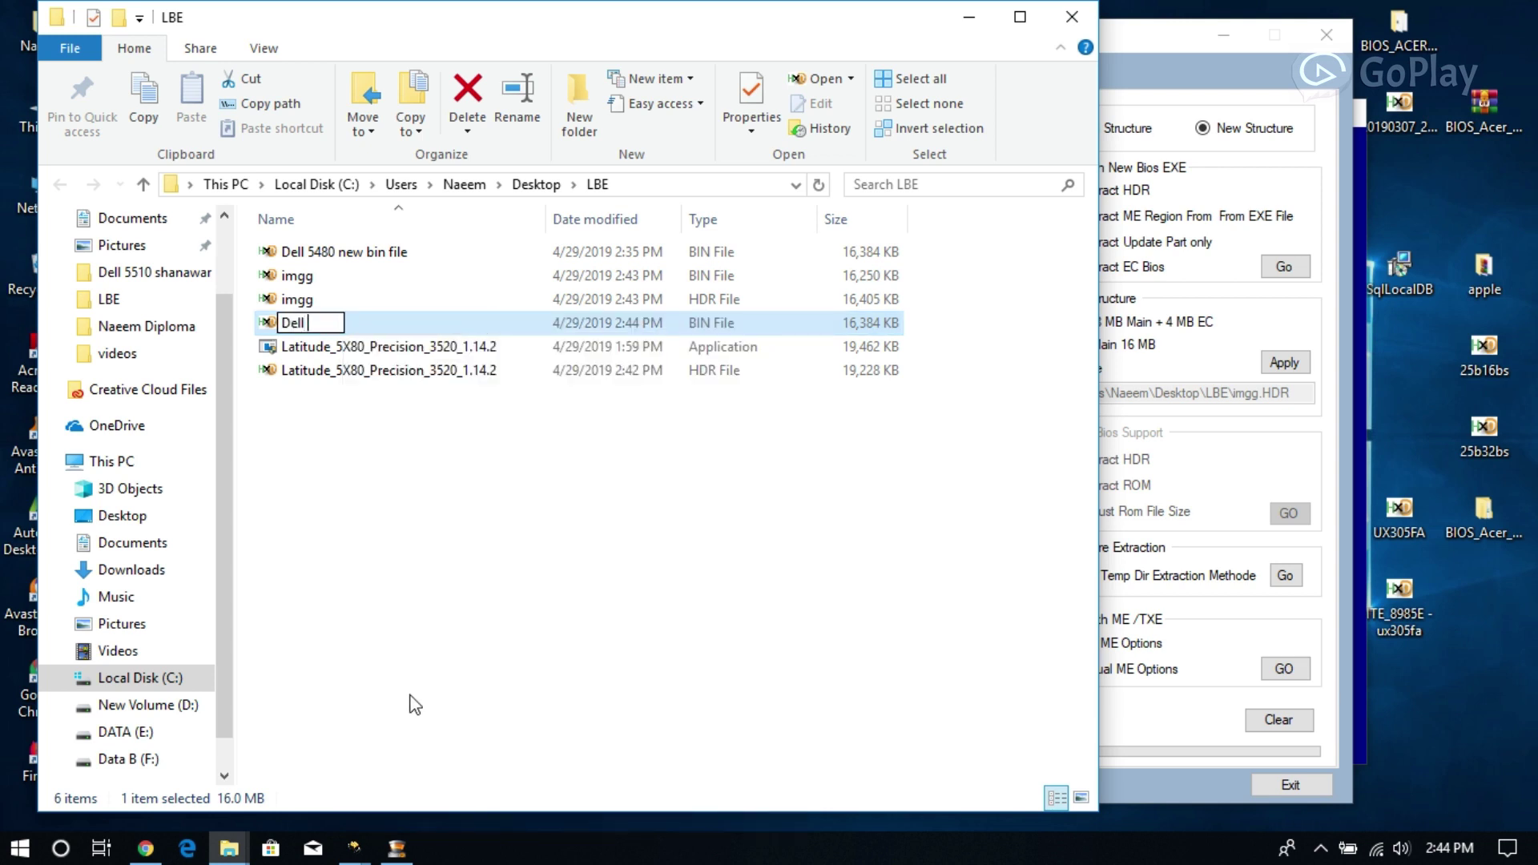
{"action": "type", "text": " 5480 n"}
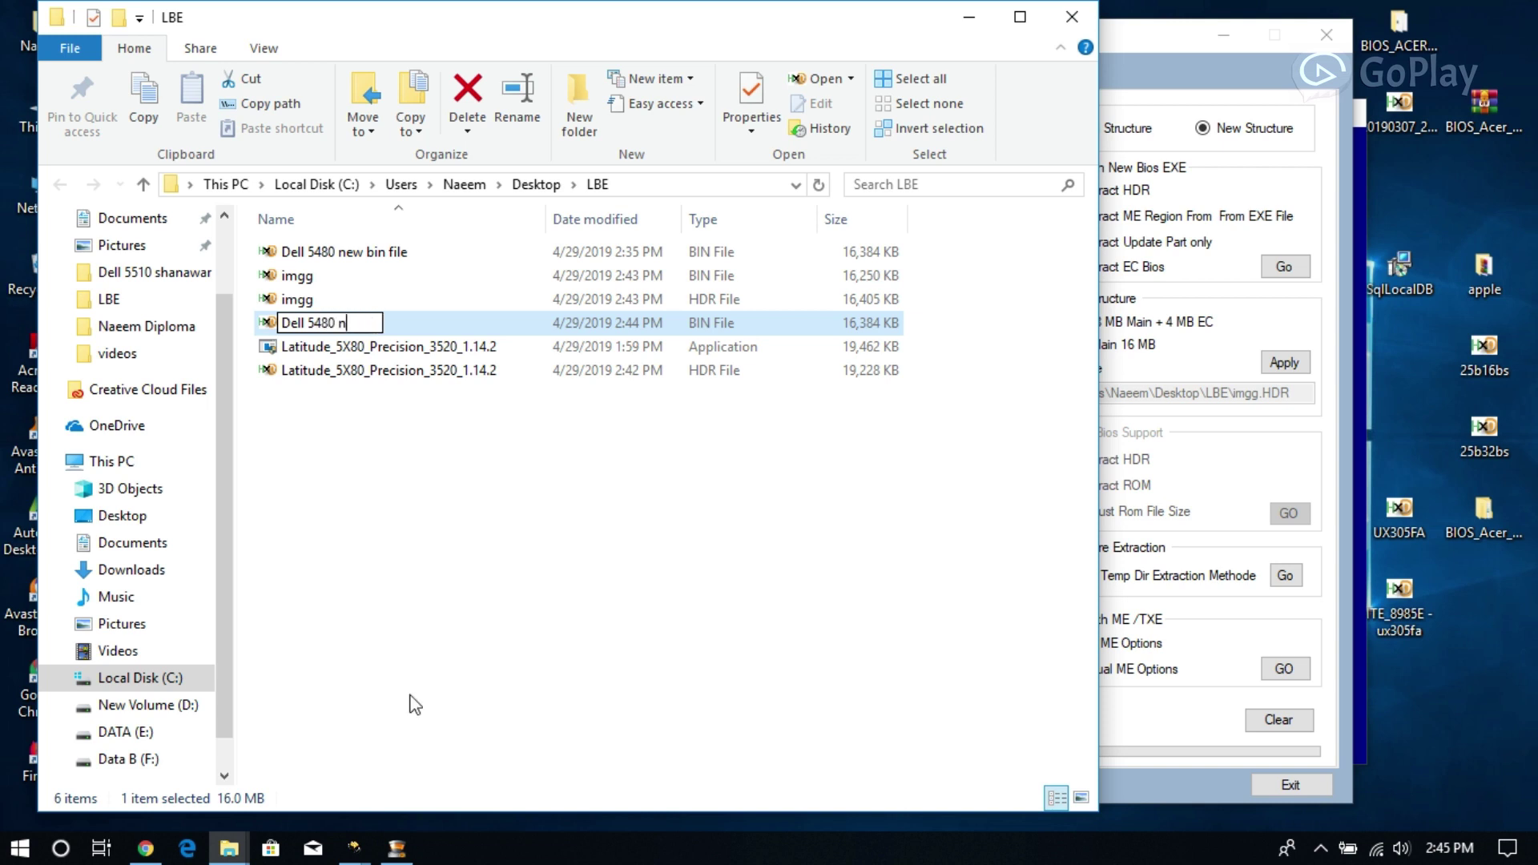
{"action": "type", "text": "ew bin fl"}
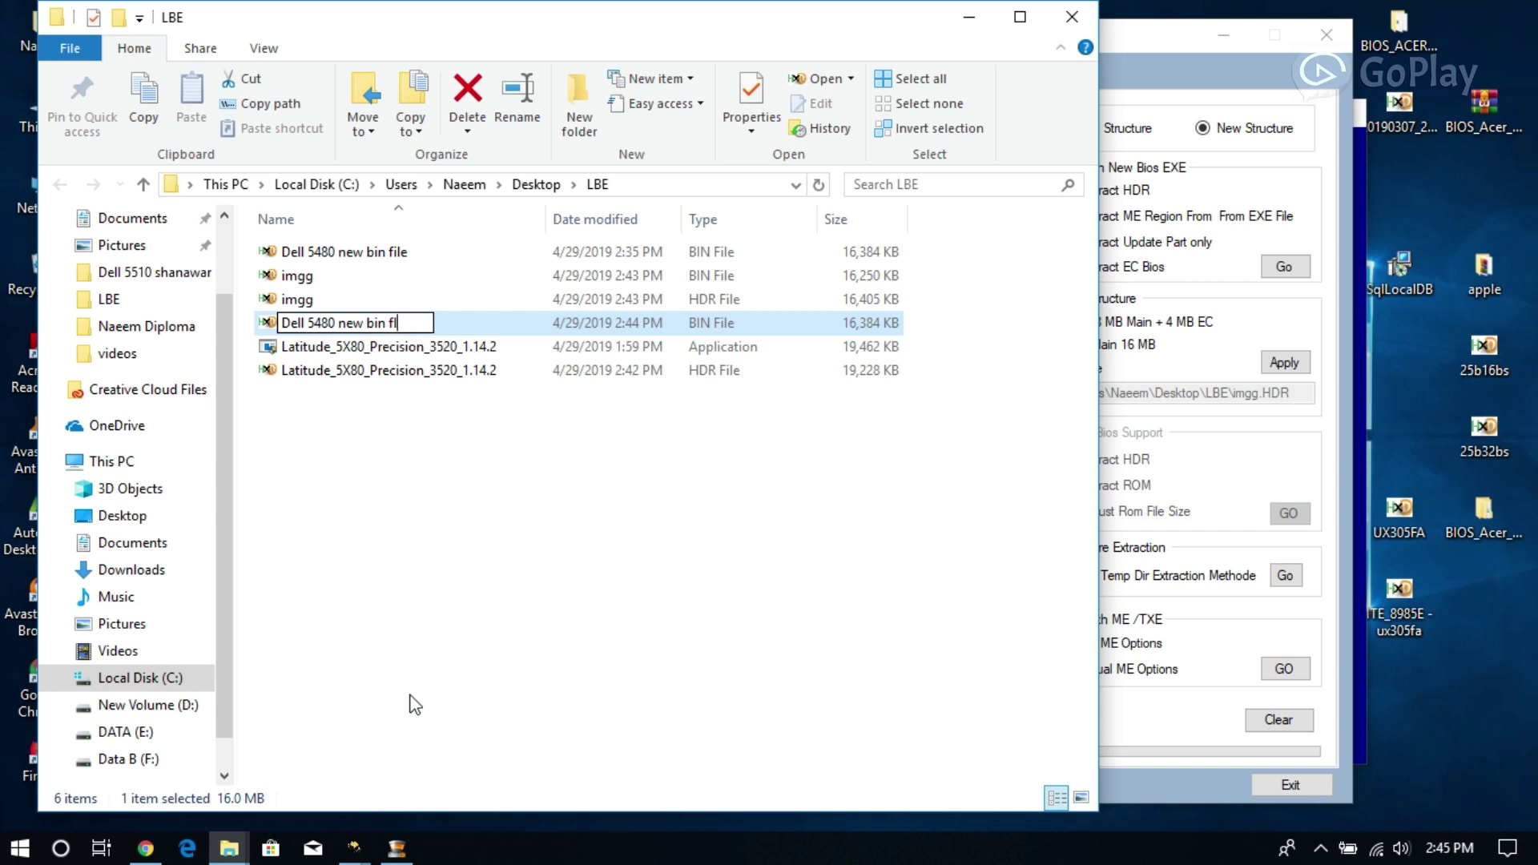
{"action": "type", "text": "ie"}
{"action": "key", "text": "Return"}
{"action": "left_click", "coordinate": [443, 610]}
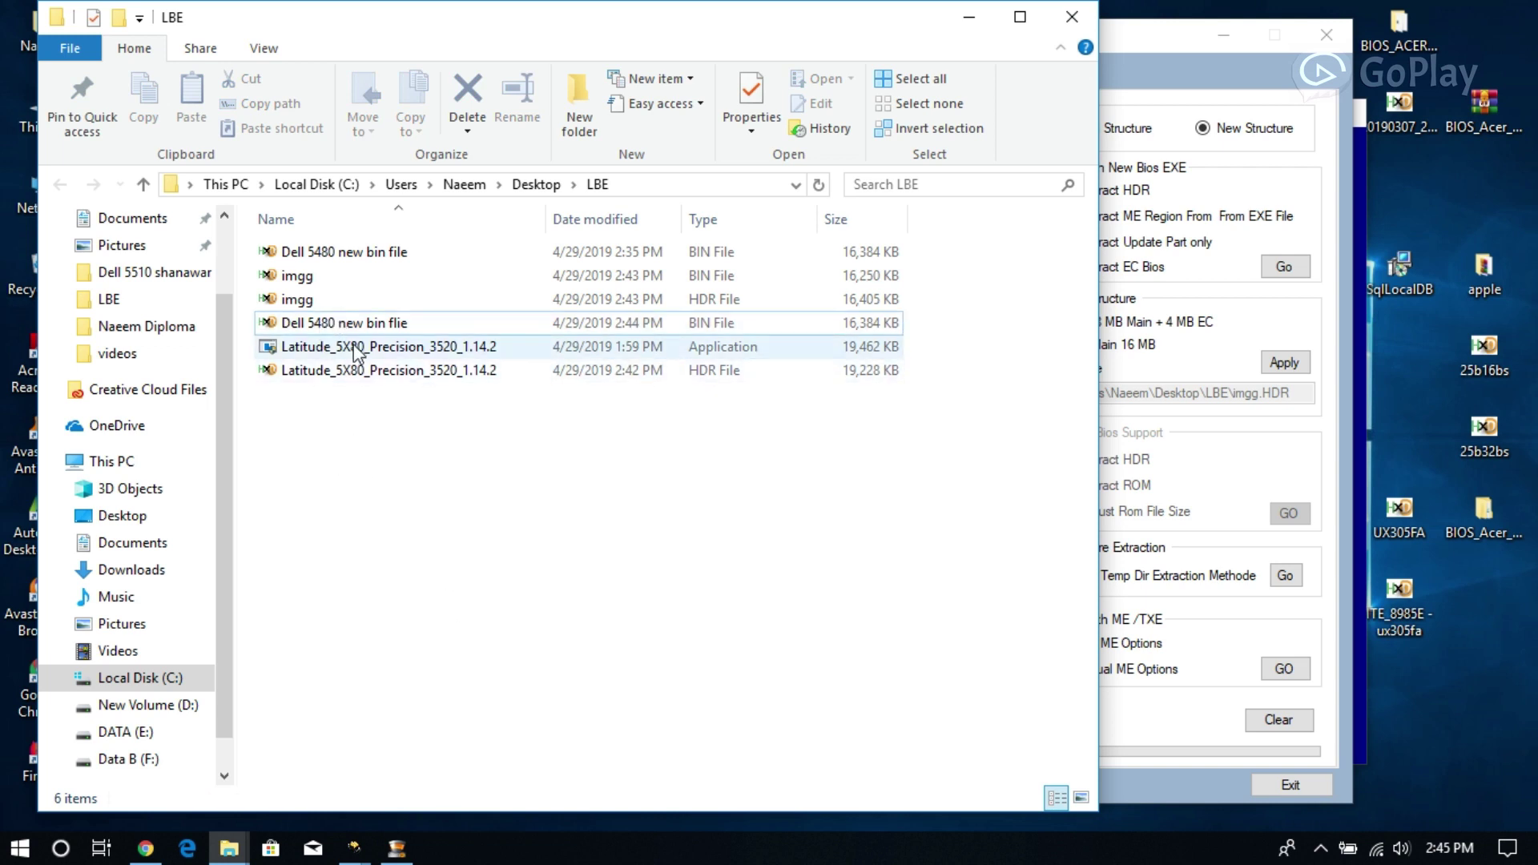
Close the LBE folder window and the RegenDellBios log, and show the hidden notification icons
{"action": "left_click", "coordinate": [1070, 17]}
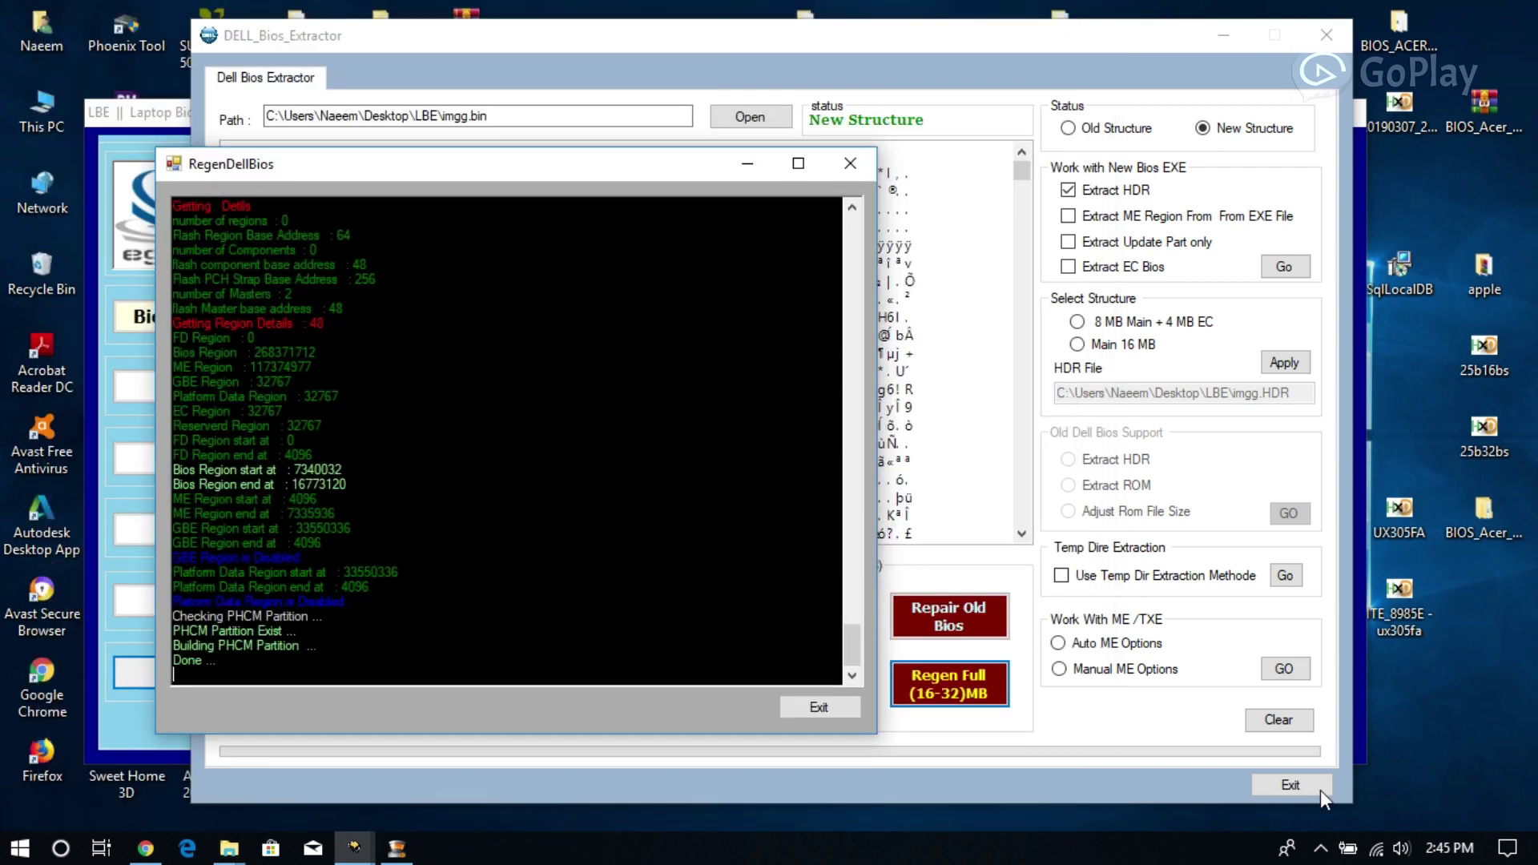
{"action": "left_click", "coordinate": [809, 706]}
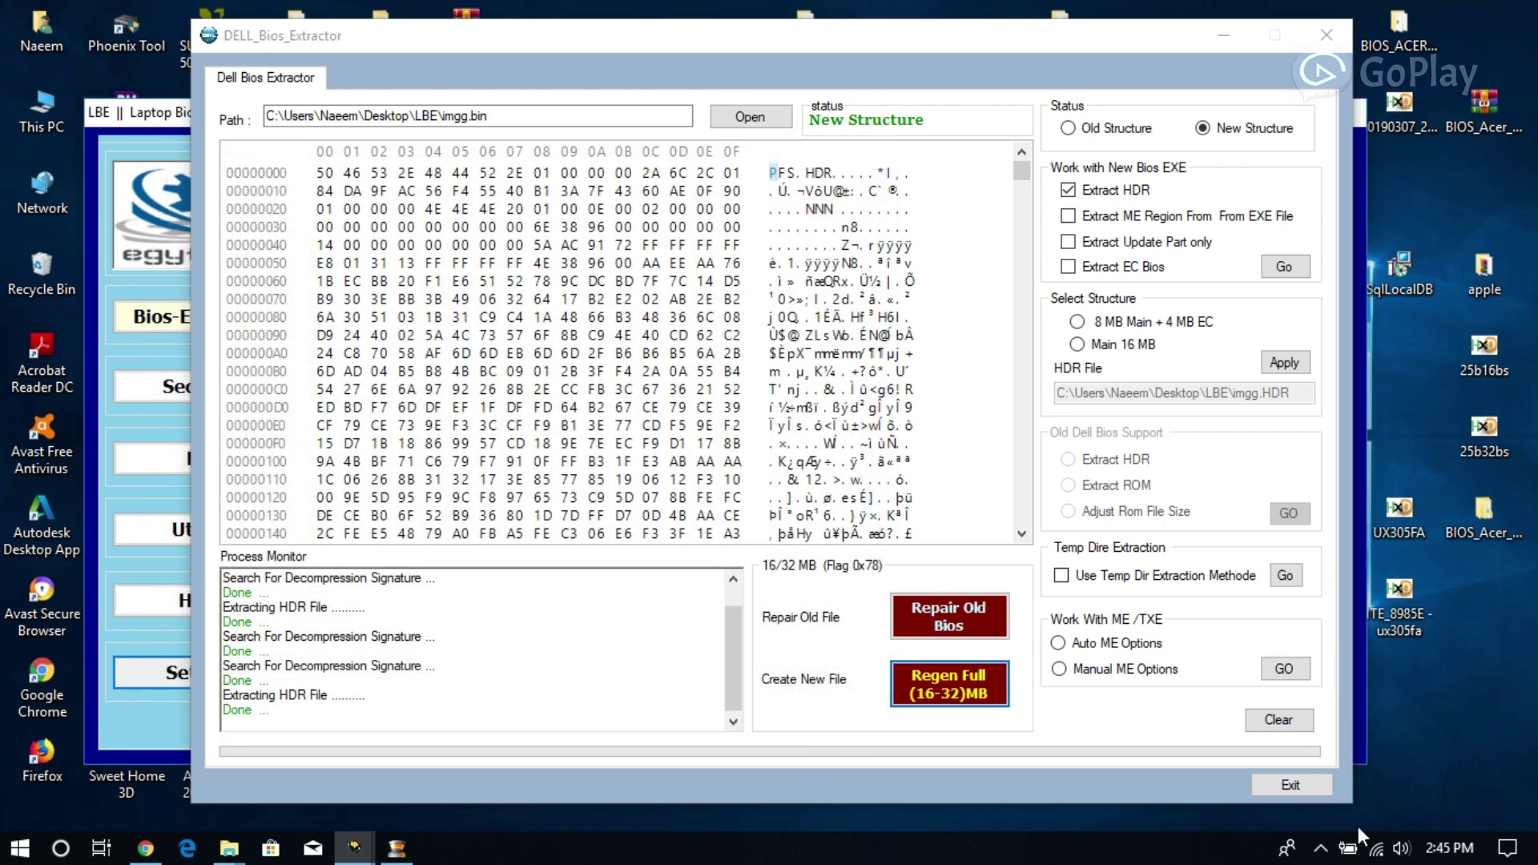
{"action": "left_click", "coordinate": [1320, 847]}
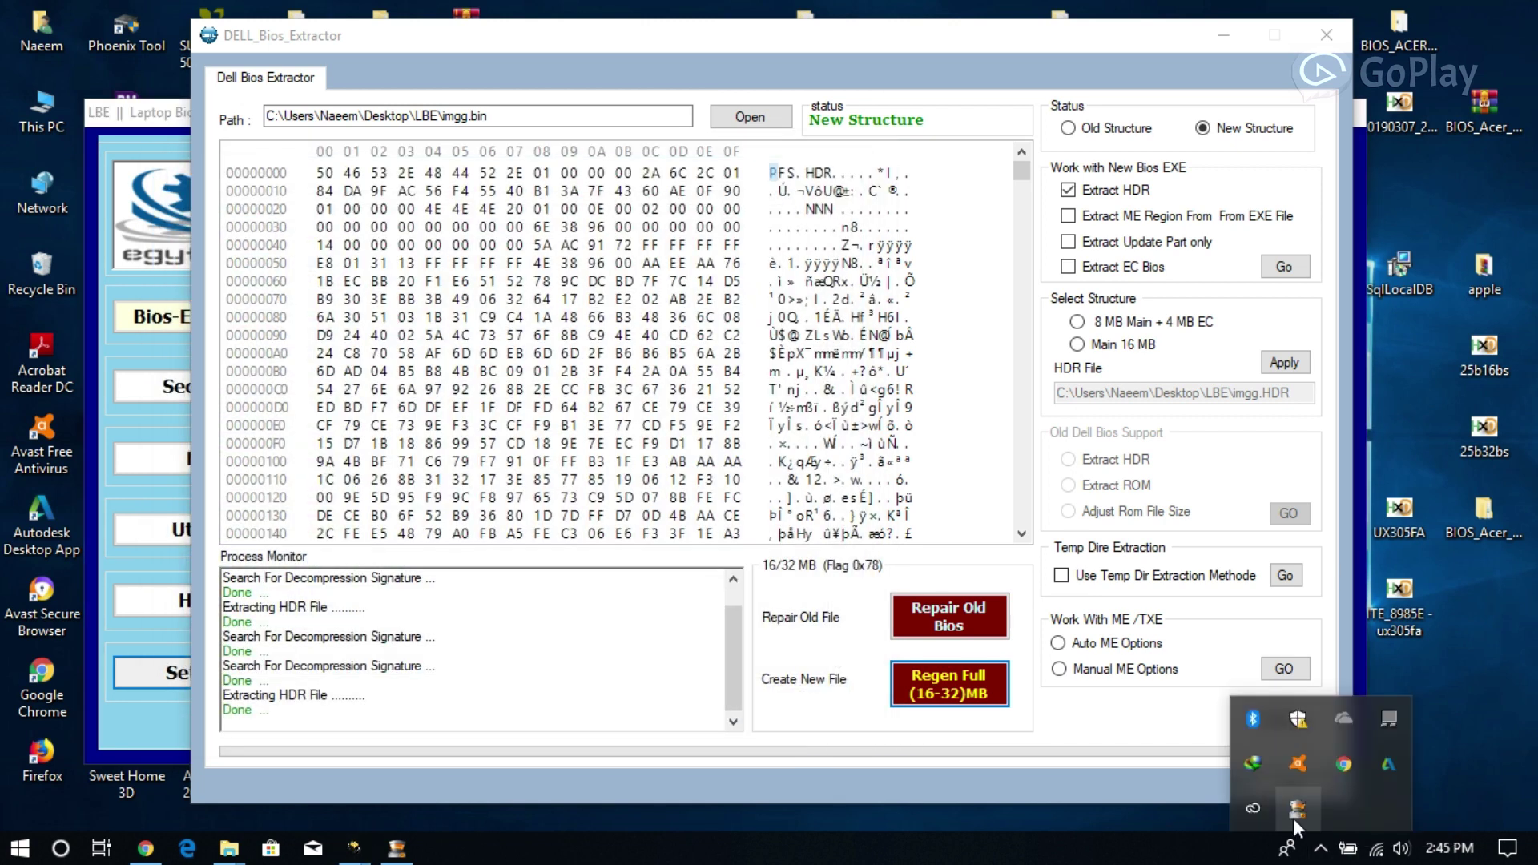